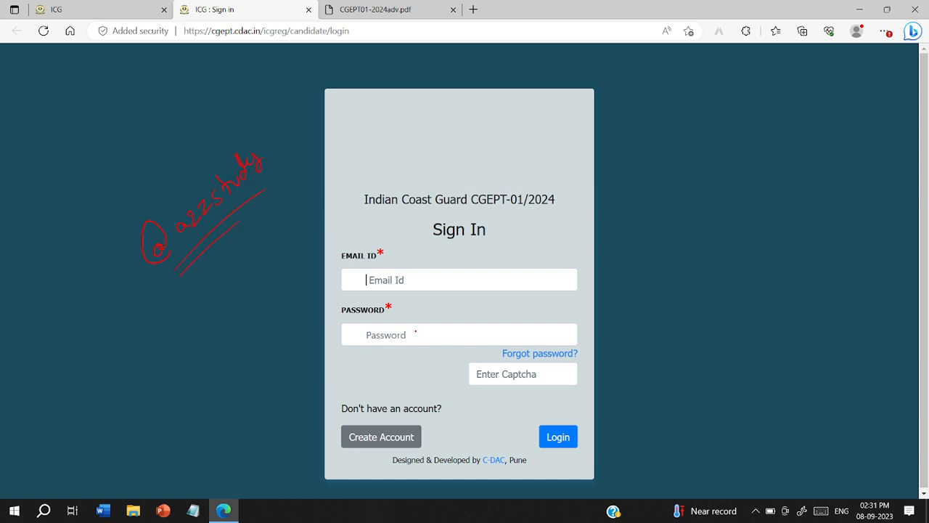
Circle Create Account and the CGEPT-01/2024 title on the sign-in form in red, and clear the ink
left_click_drag(594, 156, 593, 167)
mouse_move(402, 426)
left_mouse_down()
mouse_move(378, 471)
mouse_move(300, 437)
left_mouse_up()
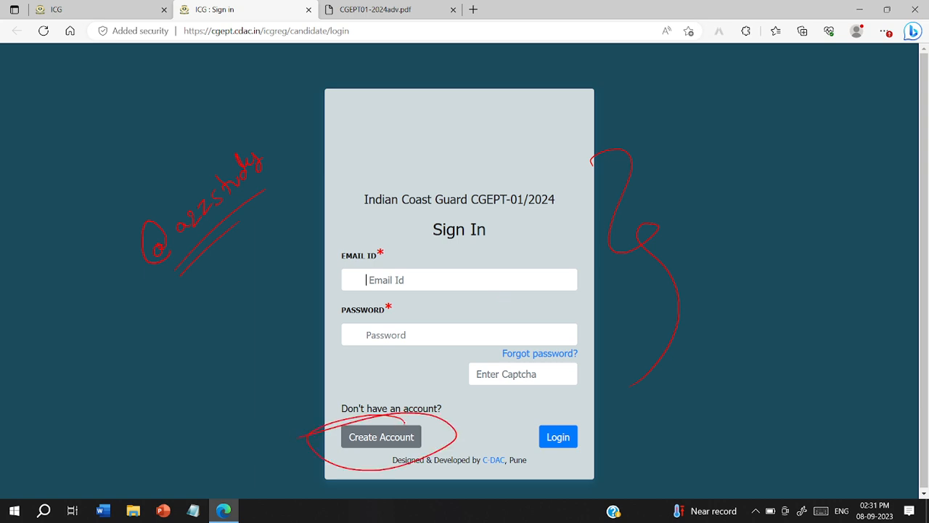
left_click_drag(414, 418, 531, 395)
left_click_drag(510, 215, 505, 224)
mouse_move(433, 437)
left_mouse_down()
mouse_move(331, 465)
mouse_move(438, 438)
mouse_move(452, 413)
mouse_move(436, 438)
left_mouse_up()
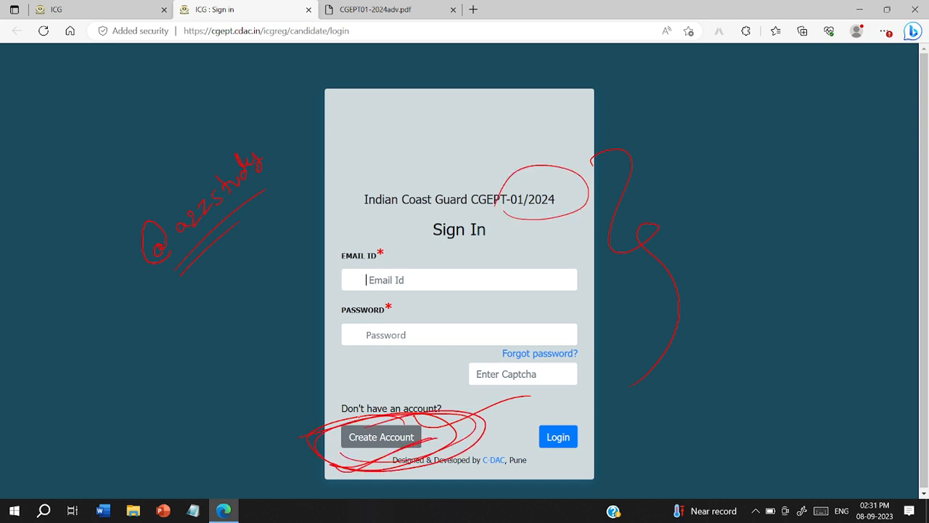
key("e")
Mark Create Account and the Email Id, Password and captcha fields with red strokes, and undo the strokes
mouse_move(352, 438)
left_mouse_down()
mouse_move(338, 450)
mouse_move(379, 457)
left_mouse_up()
left_click_drag(376, 285, 460, 267)
left_click_drag(427, 317, 333, 350)
mouse_move(459, 383)
left_mouse_down()
mouse_move(511, 385)
mouse_move(445, 379)
left_mouse_up()
mouse_move(383, 349)
left_mouse_down()
mouse_move(427, 367)
mouse_move(340, 361)
left_mouse_up()
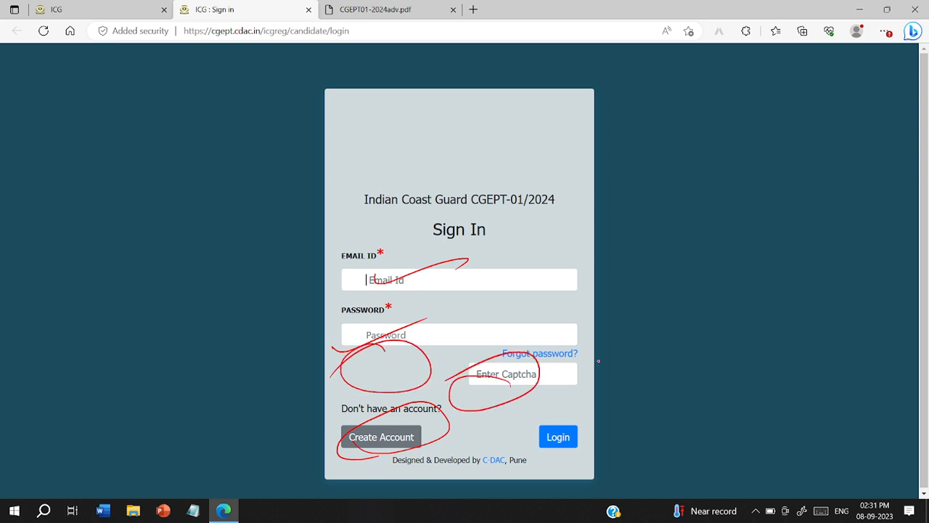
key("ctrl+z")
key("ctrl+z")
key("ctrl+z")
key("ctrl+z")
key("ctrl+z")
key("ctrl+z")
Open the sign-up form for a new account, and mark the Name field, the Mr or Ms rule and Note 2 in red
mouse_move(389, 434)
left_mouse_down()
mouse_move(426, 432)
mouse_move(327, 421)
left_mouse_up()
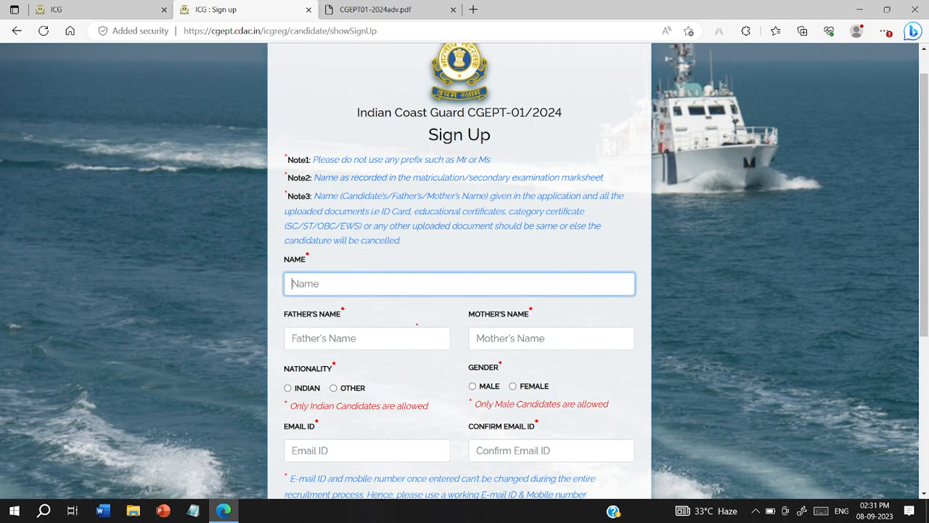
mouse_move(312, 281)
left_mouse_down()
mouse_move(289, 294)
mouse_move(306, 276)
left_mouse_up()
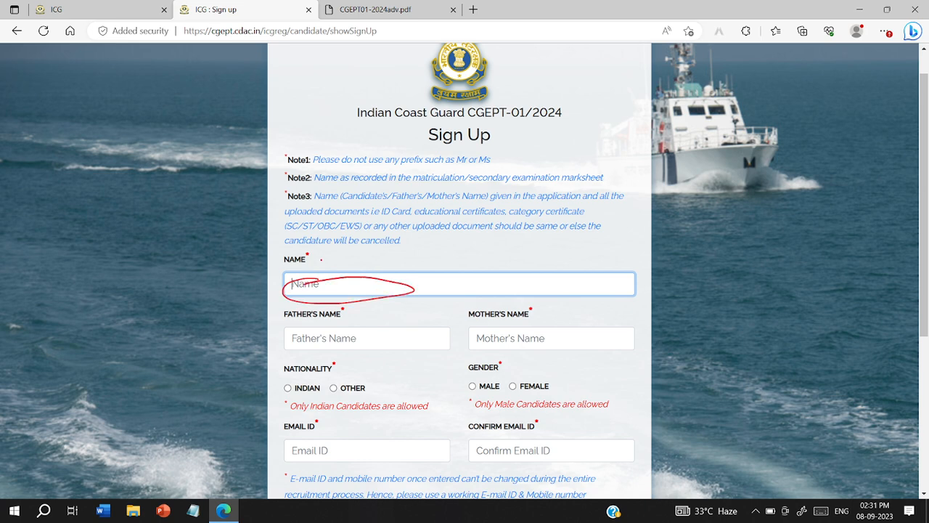
left_click_drag(277, 158, 323, 143)
mouse_move(446, 168)
left_mouse_down()
mouse_move(488, 145)
mouse_move(451, 164)
left_mouse_up()
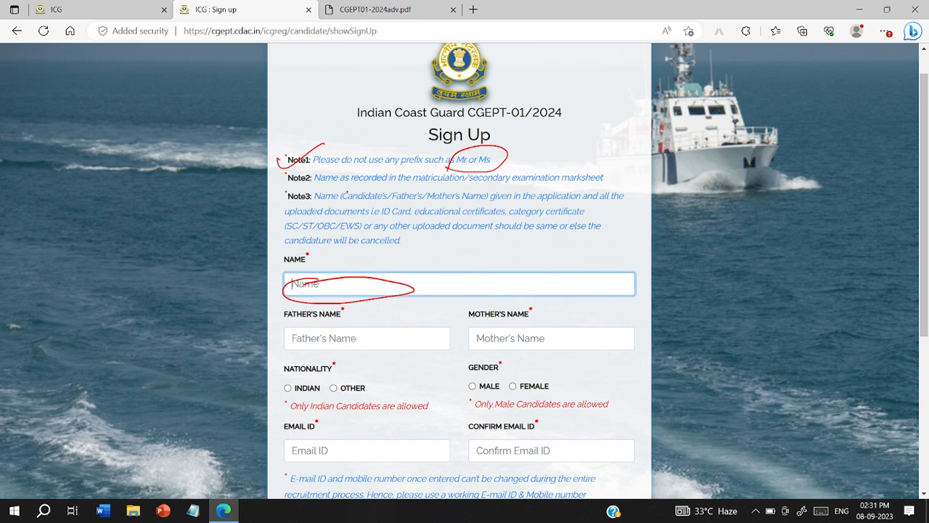
left_click_drag(278, 177, 307, 171)
left_click_drag(400, 185, 526, 186)
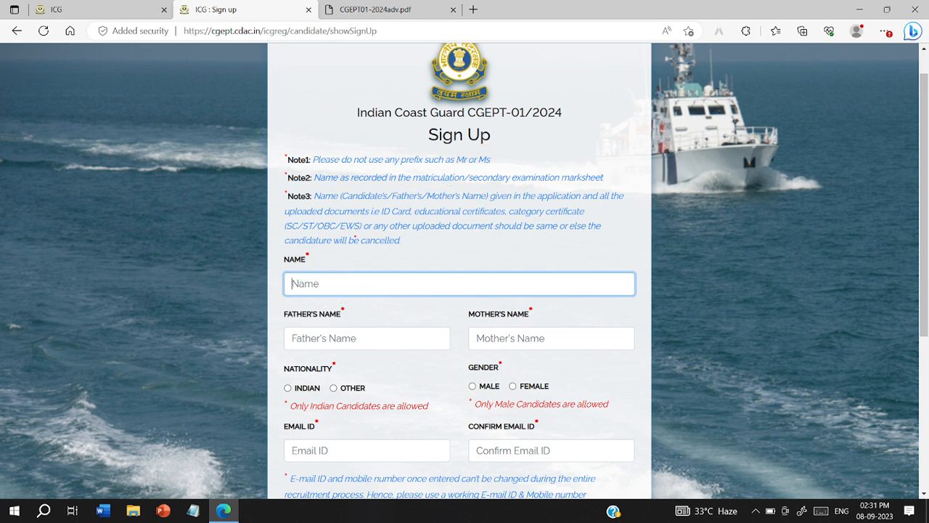
Underline the category certificate and uploaded document wording in Note 3, tick it, and clear the ink
left_click_drag(307, 234, 355, 239)
left_click_drag(435, 228, 527, 233)
left_click_drag(347, 257, 456, 237)
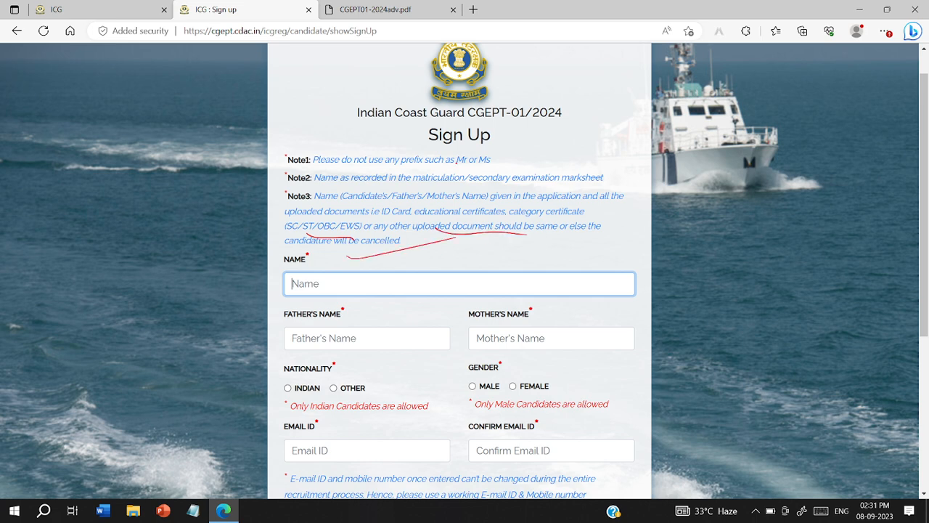
key("e")
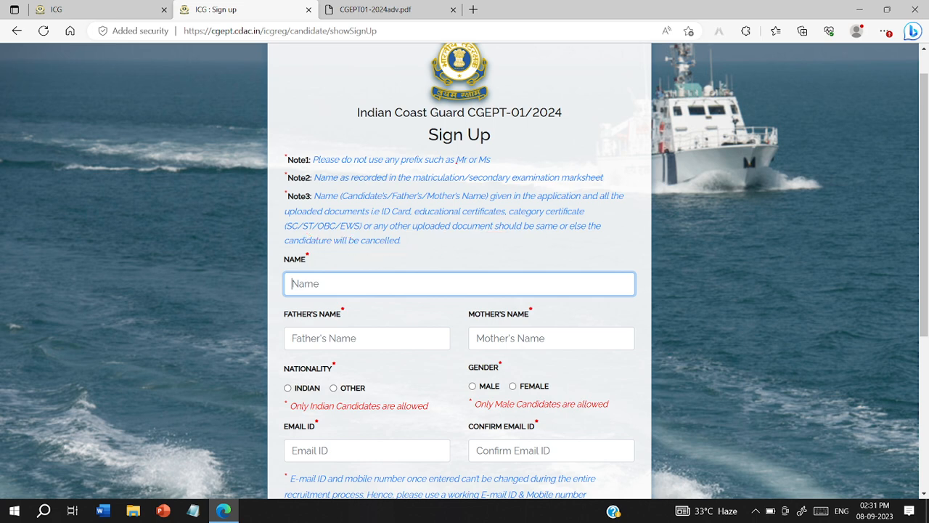
Strike a line through the Name field and handwrite a sample candidate name in capitals next to it
mouse_move(298, 287)
left_mouse_down()
mouse_move(379, 289)
mouse_move(347, 299)
left_mouse_up()
mouse_move(363, 279)
left_mouse_down()
mouse_move(397, 294)
mouse_move(424, 287)
left_mouse_up()
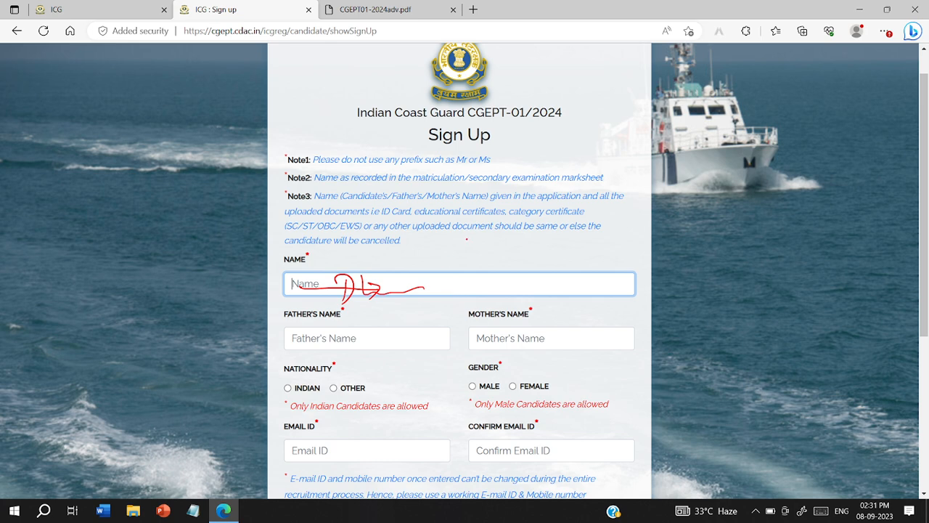
left_click_drag(442, 241, 440, 269)
left_click_drag(425, 246, 431, 274)
left_click_drag(462, 244, 463, 265)
mouse_move(473, 244)
left_mouse_down()
mouse_move(472, 266)
mouse_move(494, 272)
left_mouse_up()
left_click_drag(488, 272, 525, 268)
mouse_move(536, 244)
left_mouse_down()
mouse_move(535, 255)
mouse_move(547, 260)
left_mouse_up()
mouse_move(551, 235)
left_mouse_down()
mouse_move(574, 233)
mouse_move(564, 254)
left_mouse_up()
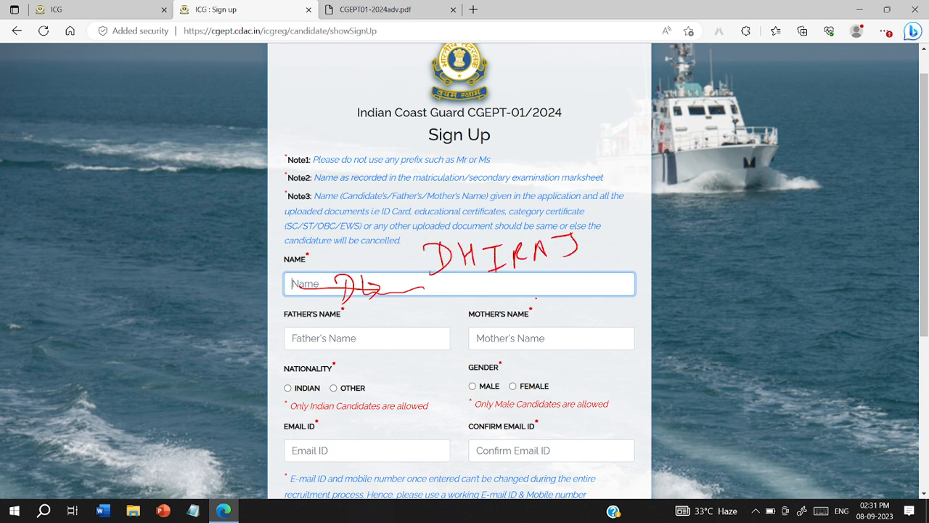
Handwrite the sample name in mixed case below the Name field, underline it, add a second name, and clear the ink
mouse_move(421, 314)
left_mouse_down()
mouse_move(470, 327)
mouse_move(440, 343)
left_mouse_up()
mouse_move(483, 292)
left_mouse_down()
mouse_move(496, 319)
mouse_move(530, 305)
left_mouse_up()
mouse_move(530, 305)
left_mouse_down()
mouse_move(535, 299)
mouse_move(543, 313)
left_mouse_up()
left_click_drag(443, 360, 559, 321)
left_click_drag(488, 360, 528, 334)
left_click_drag(578, 251, 649, 226)
left_click_drag(581, 274, 582, 312)
mouse_move(598, 277)
left_mouse_down()
mouse_move(607, 298)
mouse_move(710, 255)
left_mouse_up()
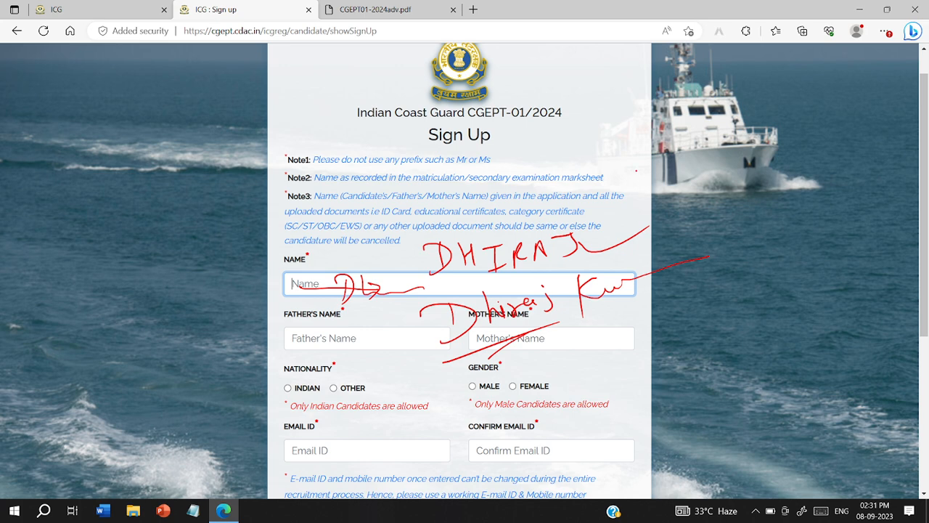
key("Escape")
Underline the Father's Name field, circle the Mr or Ms prefix in Note 1, and clear the ink
left_click_drag(292, 346, 371, 345)
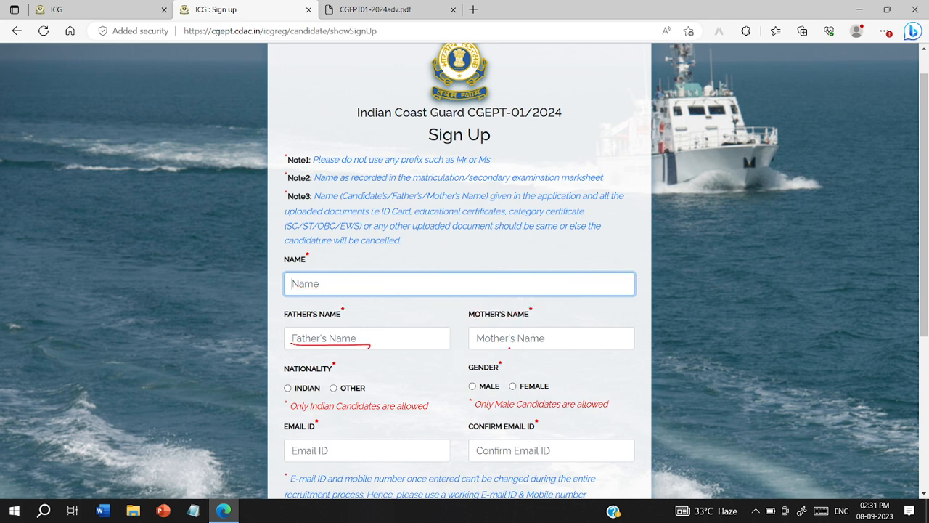
mouse_move(471, 159)
left_mouse_down()
mouse_move(499, 161)
mouse_move(450, 153)
left_mouse_up()
key("Escape")
Circle the Email ID field and mark the Confirm Email ID field in red
mouse_move(320, 450)
left_mouse_down()
mouse_move(460, 445)
mouse_move(248, 468)
left_mouse_up()
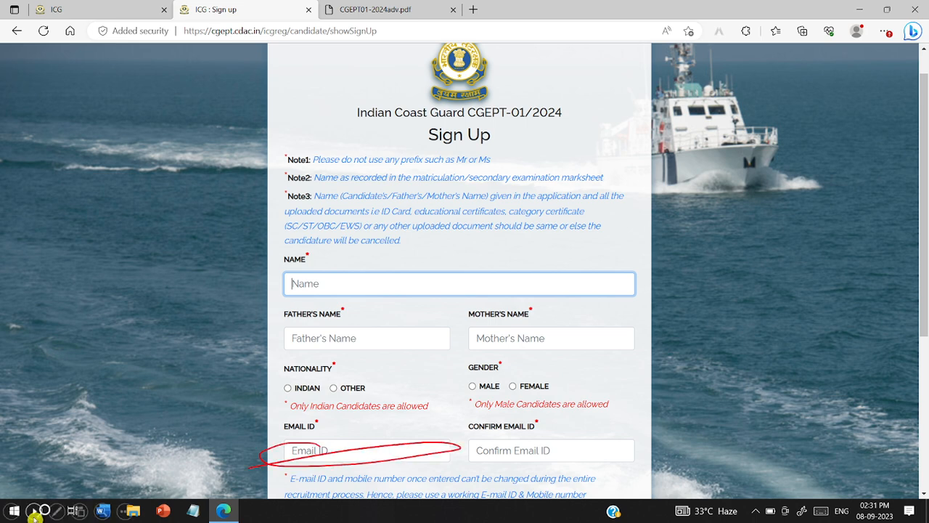
left_click(34, 516)
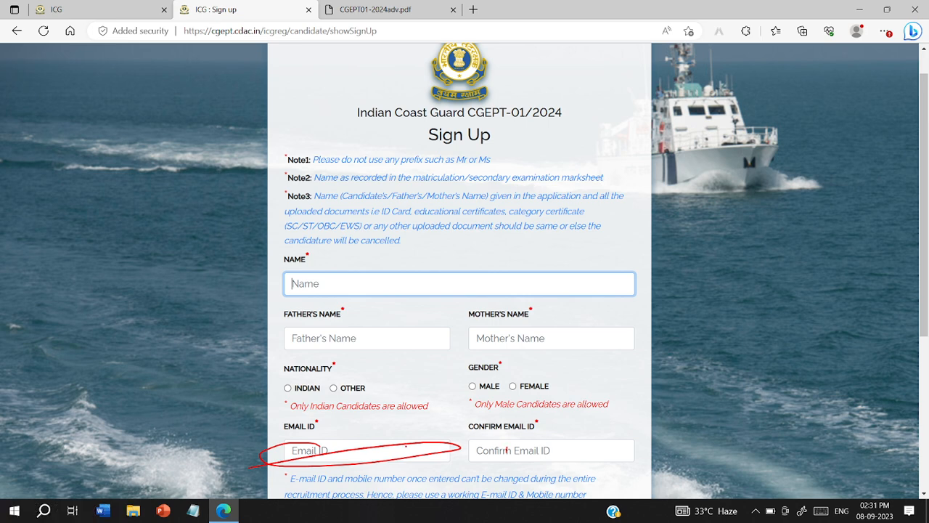
mouse_move(392, 429)
left_mouse_down()
mouse_move(352, 441)
mouse_move(405, 407)
left_mouse_up()
mouse_move(506, 451)
left_mouse_down()
mouse_move(566, 425)
mouse_move(563, 434)
left_mouse_up()
mouse_move(395, 438)
left_mouse_down()
mouse_move(382, 450)
mouse_move(508, 425)
mouse_move(501, 455)
left_mouse_up()
Tick the Mobile Number field and circle Generate OTP on the sign-up form
scroll(465, 269, "down", 3)
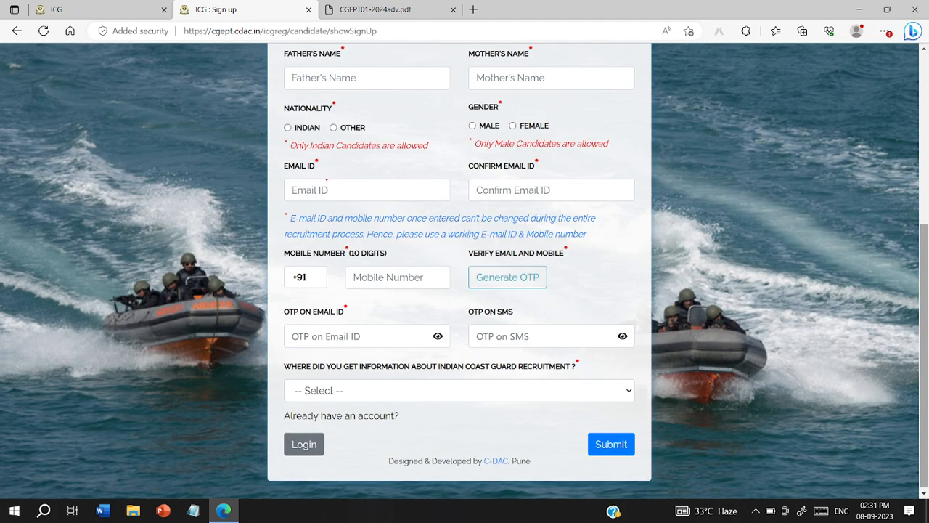
left_click_drag(365, 288, 421, 271)
left_click_drag(368, 289, 411, 284)
mouse_move(515, 265)
left_mouse_down()
mouse_move(563, 301)
mouse_move(472, 261)
left_mouse_up()
Mark the OTP on Email ID and OTP on SMS fields with red strokes, and clear the ink
mouse_move(312, 334)
left_mouse_down()
mouse_move(372, 303)
mouse_move(357, 311)
left_mouse_up()
left_click_drag(480, 327, 561, 285)
mouse_move(298, 328)
left_mouse_down()
mouse_move(346, 307)
mouse_move(346, 330)
mouse_move(388, 339)
mouse_move(289, 342)
left_mouse_up()
mouse_move(528, 317)
left_mouse_down()
mouse_move(520, 356)
mouse_move(480, 324)
left_mouse_up()
mouse_move(528, 342)
left_mouse_down()
mouse_move(607, 313)
mouse_move(614, 338)
mouse_move(632, 336)
mouse_move(623, 328)
mouse_move(612, 356)
left_mouse_up()
key("e")
Tick both OTP fields again and circle the visibility eye of the OTP on Email ID field
left_click_drag(491, 338, 572, 331)
left_click_drag(444, 328, 427, 360)
mouse_move(438, 326)
left_mouse_down()
mouse_move(434, 345)
mouse_move(440, 327)
left_mouse_up()
left_click_drag(324, 346, 382, 338)
left_click_drag(573, 316, 495, 341)
Mark the question about where recruitment information was obtained and its selection field, circle Submit, and clear the ink
left_click_drag(263, 385, 302, 375)
mouse_move(410, 376)
left_mouse_down()
mouse_move(590, 358)
mouse_move(505, 355)
left_mouse_up()
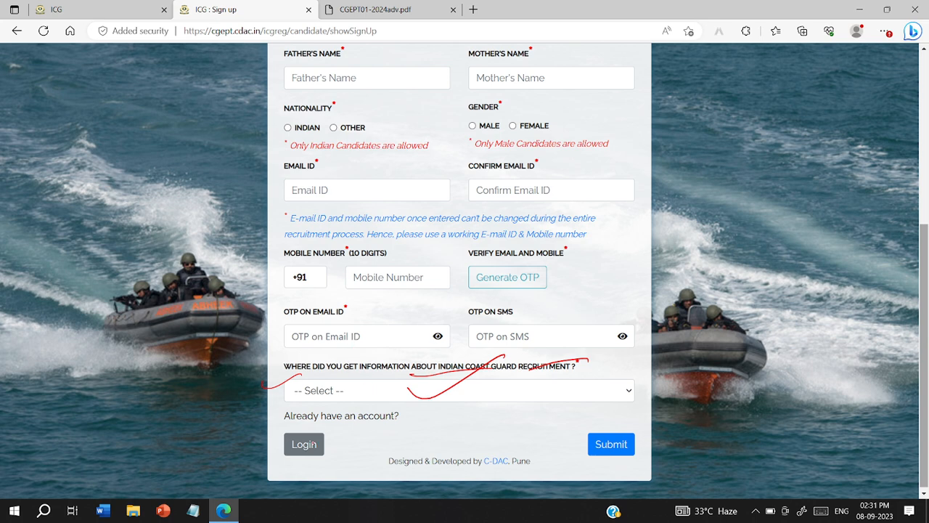
mouse_move(446, 393)
left_mouse_down()
mouse_move(470, 421)
mouse_move(485, 389)
mouse_move(513, 388)
left_mouse_up()
mouse_move(503, 401)
left_mouse_down()
mouse_move(443, 432)
mouse_move(521, 391)
mouse_move(496, 385)
mouse_move(506, 384)
left_mouse_up()
left_click_drag(464, 420, 648, 335)
key("Escape")
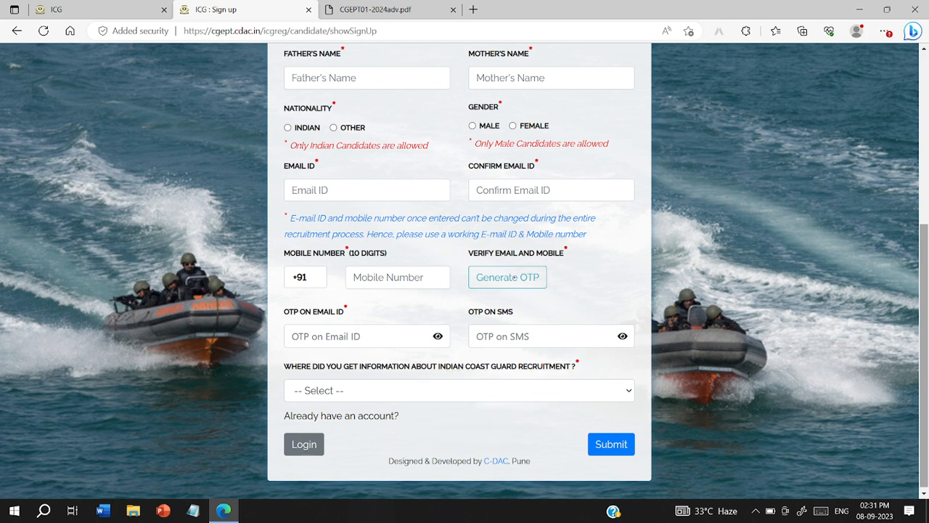
left_click_drag(599, 463, 653, 432)
key("Escape")
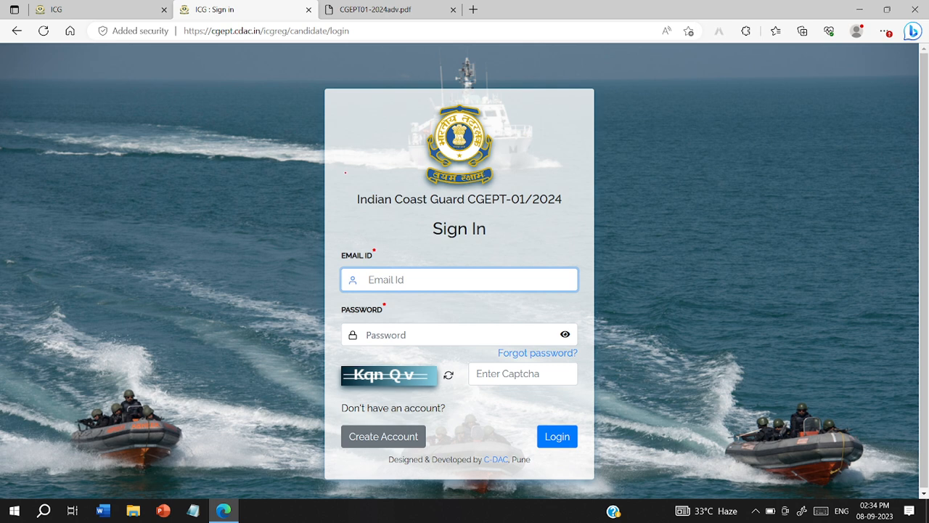
Underline the Email Id field and circle the Password field on the sign-in form in red
left_click_drag(351, 145, 414, 122)
mouse_move(464, 274)
left_mouse_down()
mouse_move(373, 286)
mouse_move(485, 276)
left_mouse_up()
mouse_move(403, 317)
left_mouse_down()
mouse_move(409, 358)
mouse_move(395, 304)
left_mouse_up()
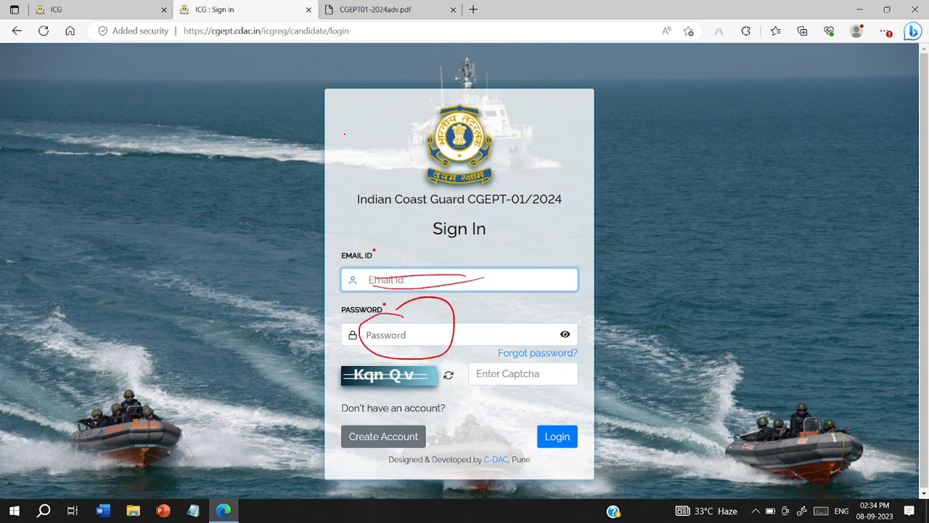
Handwrite a sample password in red across the emblem area of the sign-in form and encircle it
left_click_drag(350, 101, 353, 133)
mouse_move(352, 101)
left_mouse_down()
mouse_move(355, 118)
mouse_move(376, 113)
left_mouse_up()
mouse_move(376, 98)
left_mouse_down()
mouse_move(370, 116)
mouse_move(381, 105)
left_mouse_up()
mouse_move(391, 93)
left_mouse_down()
mouse_move(395, 116)
mouse_move(431, 106)
left_mouse_up()
left_click_drag(458, 75, 457, 106)
mouse_move(468, 77)
left_mouse_down()
mouse_move(465, 105)
mouse_move(474, 83)
left_mouse_up()
mouse_move(452, 107)
left_mouse_down()
mouse_move(479, 99)
mouse_move(496, 64)
left_mouse_up()
mouse_move(518, 119)
left_mouse_down()
mouse_move(325, 149)
mouse_move(557, 87)
left_mouse_up()
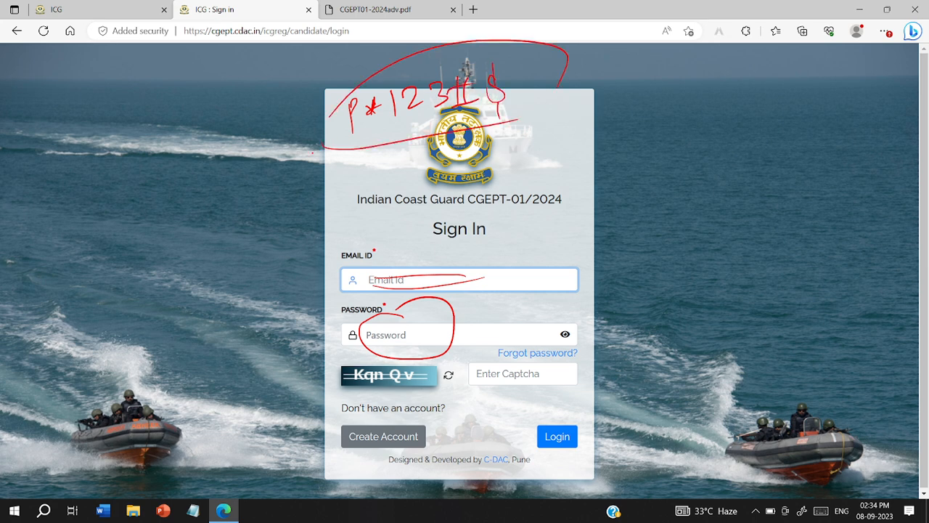
Underline and circle the handwritten sample password, tick the Password field, and clear the ink
mouse_move(320, 156)
left_mouse_down()
mouse_move(629, 80)
mouse_move(520, 108)
left_mouse_up()
left_click_drag(435, 70, 558, 119)
left_click_drag(325, 109, 565, 116)
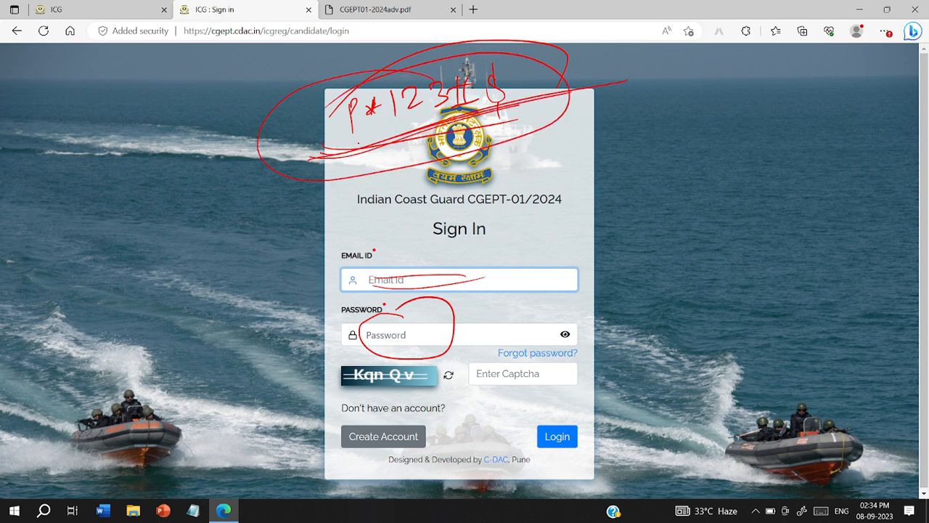
left_click_drag(383, 348, 468, 313)
mouse_move(375, 348)
left_mouse_down()
mouse_move(450, 315)
mouse_move(441, 325)
left_mouse_up()
key("e")
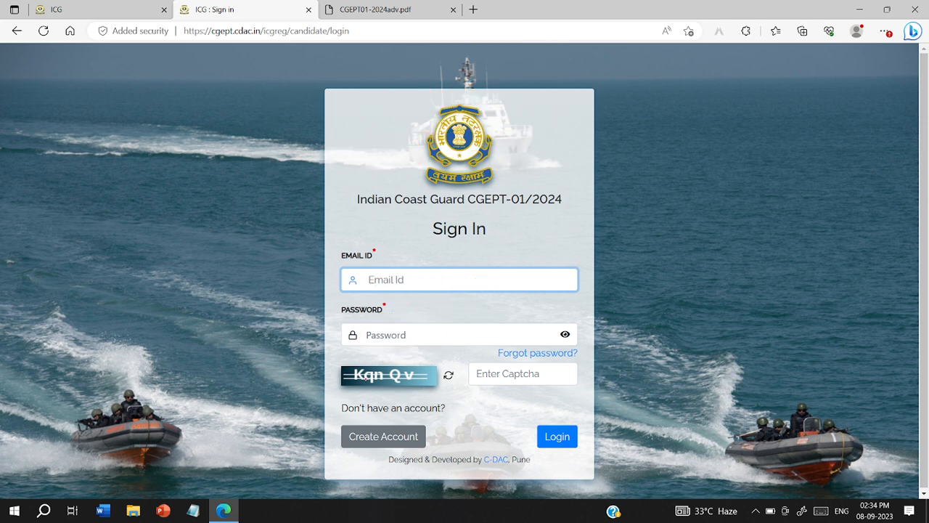
Tick the Password field, circle the captcha image, captcha entry field and Login, and clear the ink
left_click_drag(387, 339, 434, 317)
mouse_move(390, 357)
left_mouse_down()
mouse_move(331, 388)
mouse_move(408, 341)
left_mouse_up()
left_click_drag(476, 368, 582, 360)
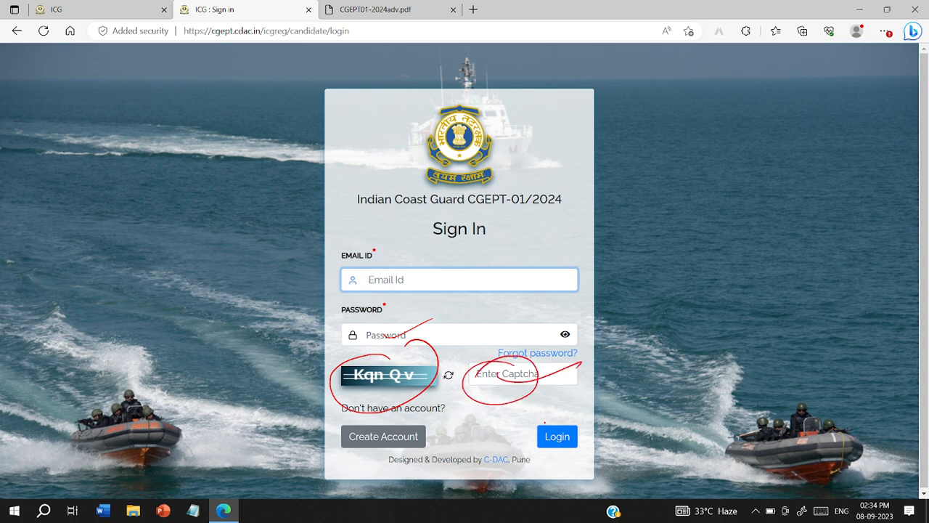
key("e")
left_click_drag(556, 419, 562, 400)
key("e")
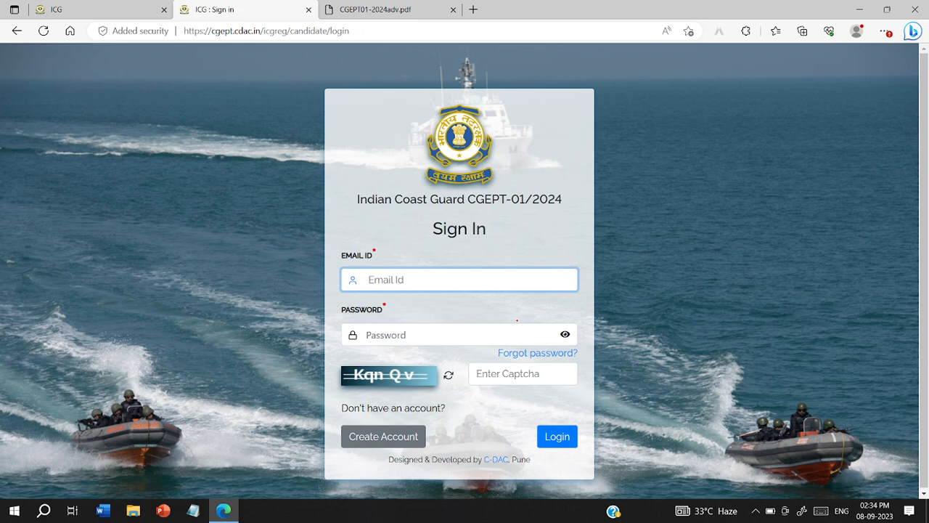
Draw red tick marks beside the emblem, the Sign In heading and the Password field
left_click_drag(548, 322, 641, 288)
mouse_move(528, 141)
left_mouse_down()
mouse_move(612, 123)
mouse_move(609, 136)
left_mouse_up()
mouse_move(531, 233)
left_mouse_down()
mouse_move(585, 212)
mouse_move(581, 224)
left_mouse_up()
left_click_drag(517, 156, 561, 136)
left_click_drag(506, 248, 560, 214)
Switch the annotation pen to white and handwrite a sample password beside the sign-in form
mouse_move(64, 508)
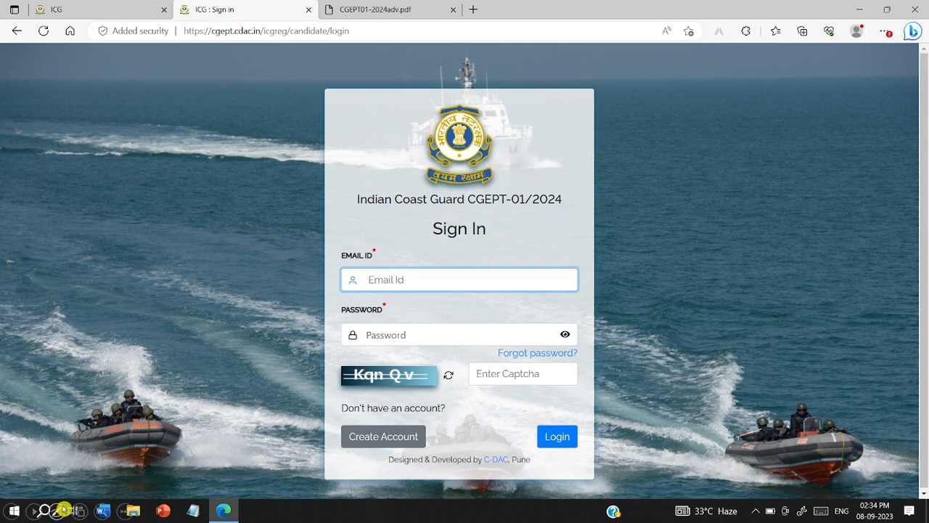
left_click(58, 510)
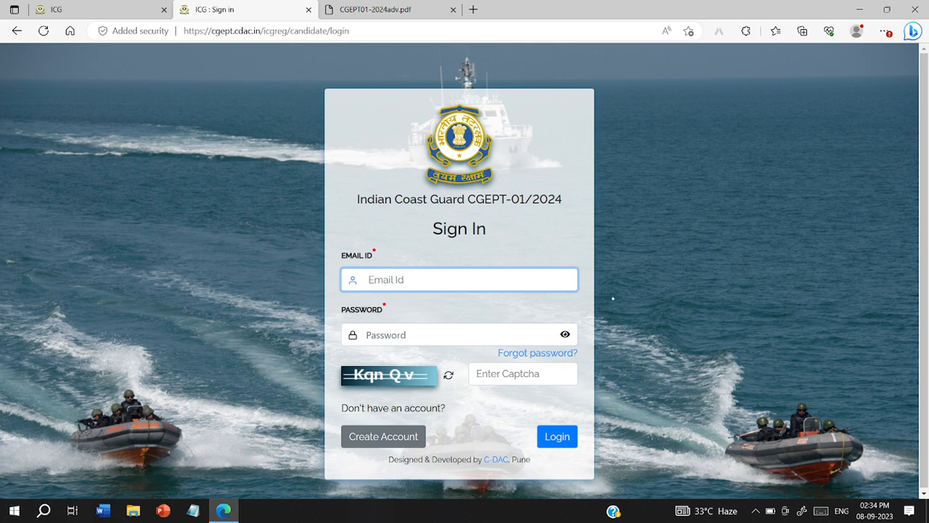
mouse_move(651, 114)
left_mouse_down()
mouse_move(653, 138)
mouse_move(635, 145)
left_mouse_up()
mouse_move(676, 107)
left_mouse_down()
mouse_move(678, 147)
mouse_move(712, 130)
left_mouse_up()
left_click_drag(726, 130, 729, 142)
mouse_move(737, 129)
left_mouse_down()
mouse_move(734, 148)
mouse_move(771, 128)
mouse_move(769, 144)
left_mouse_up()
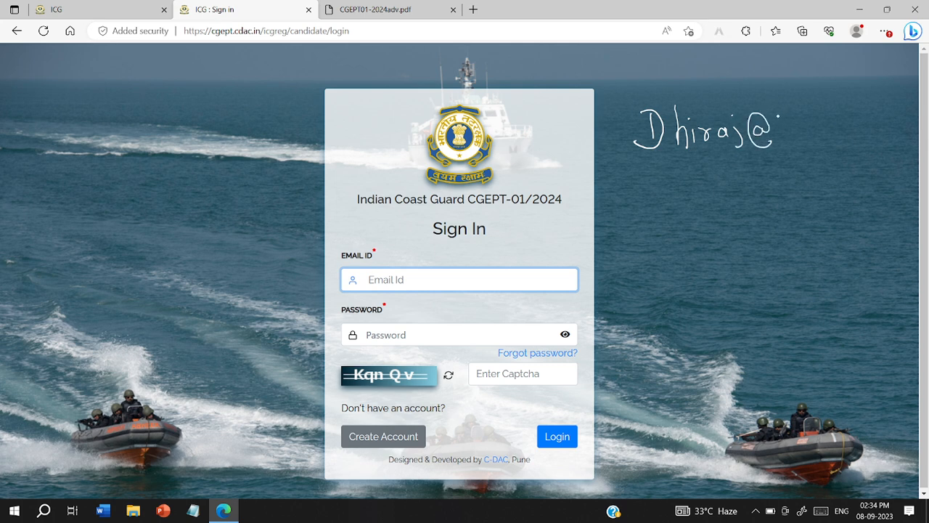
left_click_drag(776, 116, 782, 138)
mouse_move(797, 119)
left_mouse_down()
mouse_move(809, 119)
mouse_move(812, 132)
left_mouse_up()
mouse_move(817, 111)
left_mouse_down()
mouse_move(823, 129)
mouse_move(847, 128)
left_mouse_up()
left_click(836, 127)
Underline the capital letter, lowercase letters, special character and digits of the sample password separately
left_click_drag(640, 166, 658, 157)
left_click_drag(637, 170, 657, 161)
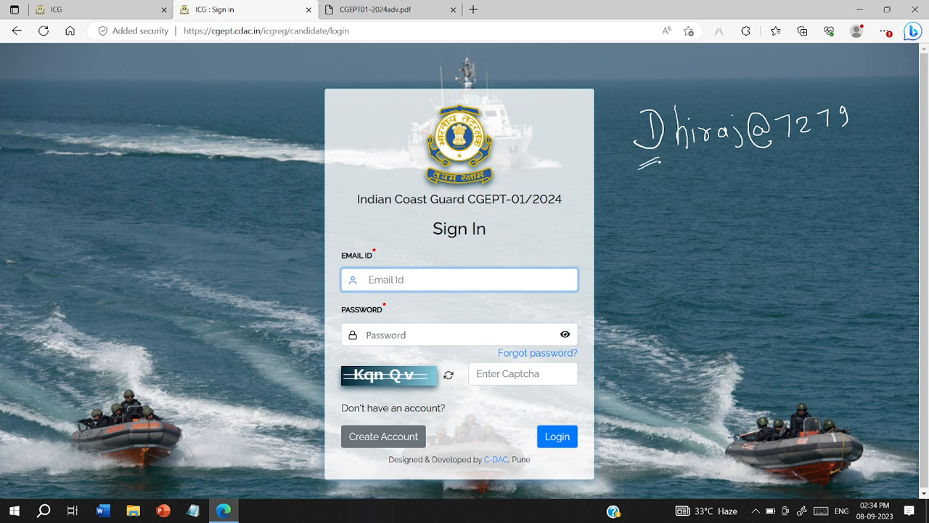
left_click_drag(673, 169, 781, 145)
left_click_drag(752, 159, 770, 153)
left_click_drag(781, 154, 862, 129)
left_click_drag(788, 155, 861, 134)
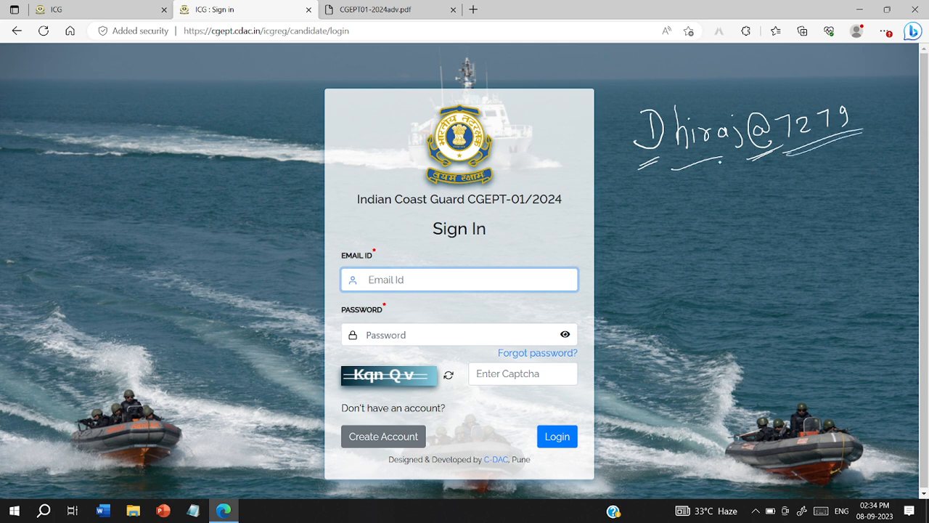
Tick the parts of the sample password, draw a # as an alternative special character, circle everything, and clear the ink
left_click_drag(621, 107, 611, 132)
left_click_drag(687, 91, 716, 82)
left_click_drag(747, 110, 781, 89)
left_click_drag(759, 189, 759, 221)
left_click_drag(743, 223, 769, 206)
left_click_drag(792, 151, 867, 126)
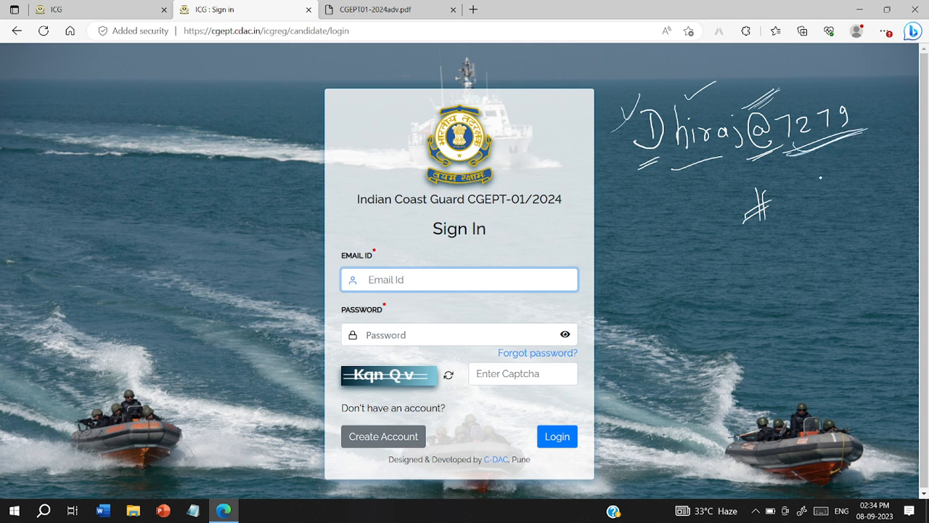
mouse_move(790, 84)
left_mouse_down()
mouse_move(654, 217)
mouse_move(614, 109)
left_mouse_up()
mouse_move(659, 201)
left_mouse_down()
mouse_move(679, 209)
mouse_move(910, 142)
left_mouse_up()
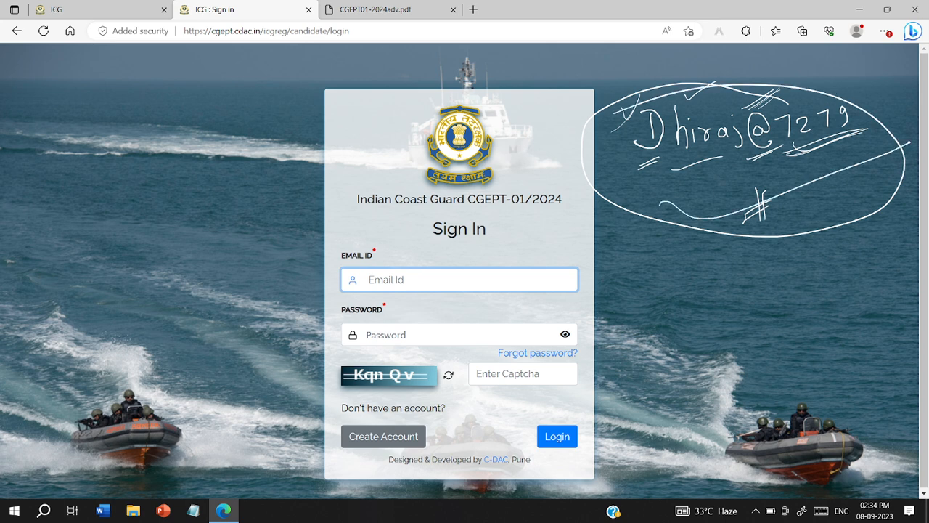
key("e")
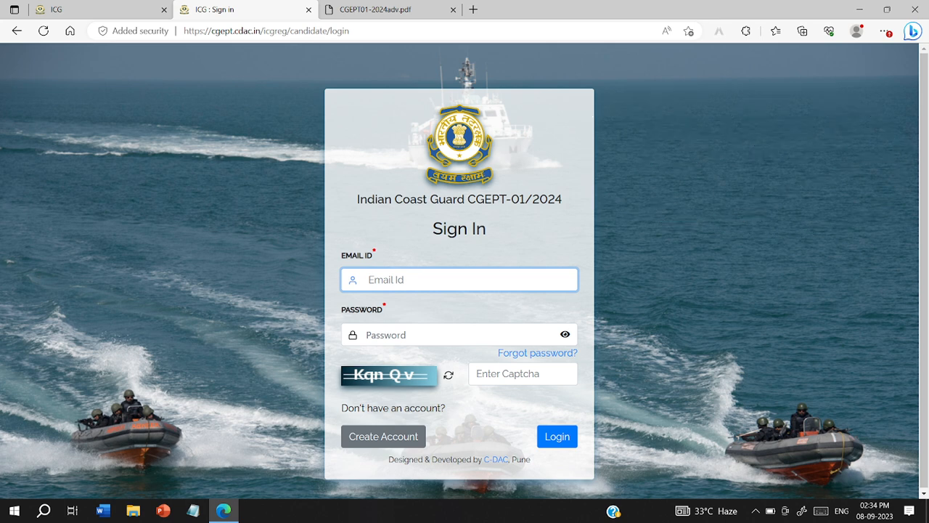
Draw two white ticks beside the form and red ticks on the Email Id, Password and captcha fields
left_click_drag(546, 236, 709, 164)
mouse_move(565, 232)
left_mouse_down()
mouse_move(580, 250)
mouse_move(719, 191)
left_mouse_up()
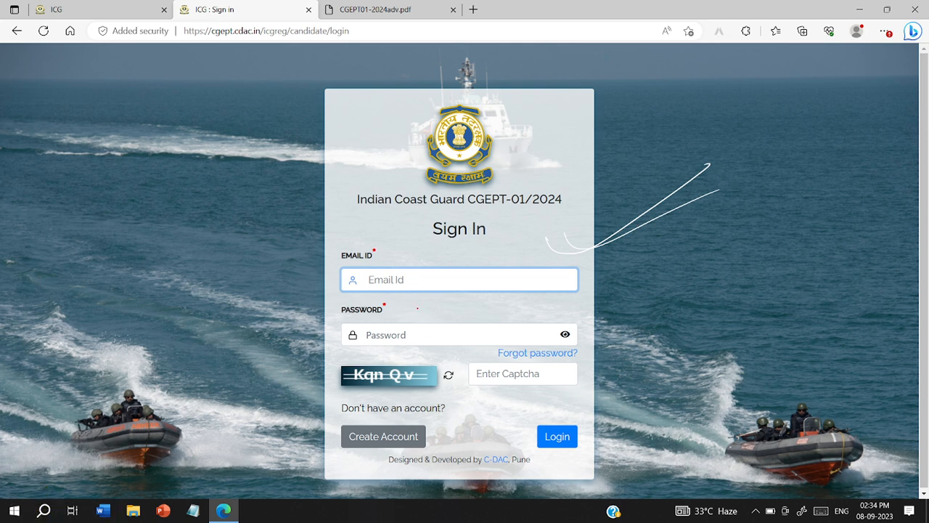
left_click_drag(411, 286, 483, 262)
left_click_drag(396, 354, 457, 321)
left_click_drag(511, 396, 555, 379)
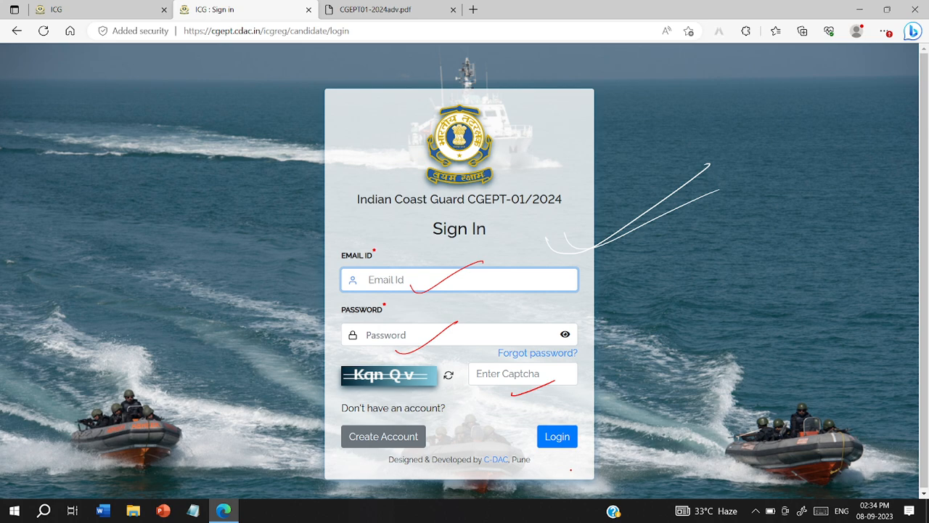
Clear the sign-in ink and mark the instructions page's read-and-understood checkbox and Submit in red ink
key("Escape")
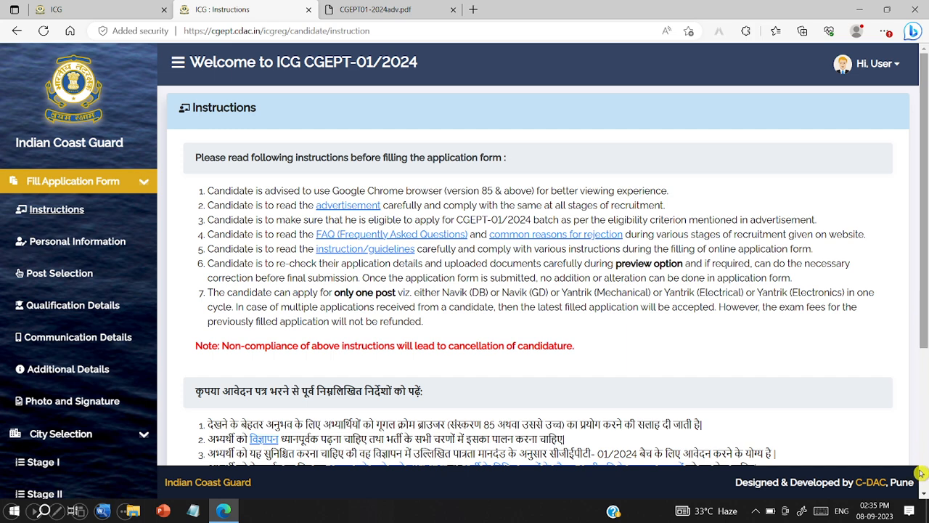
scroll(925, 351, "down", 3)
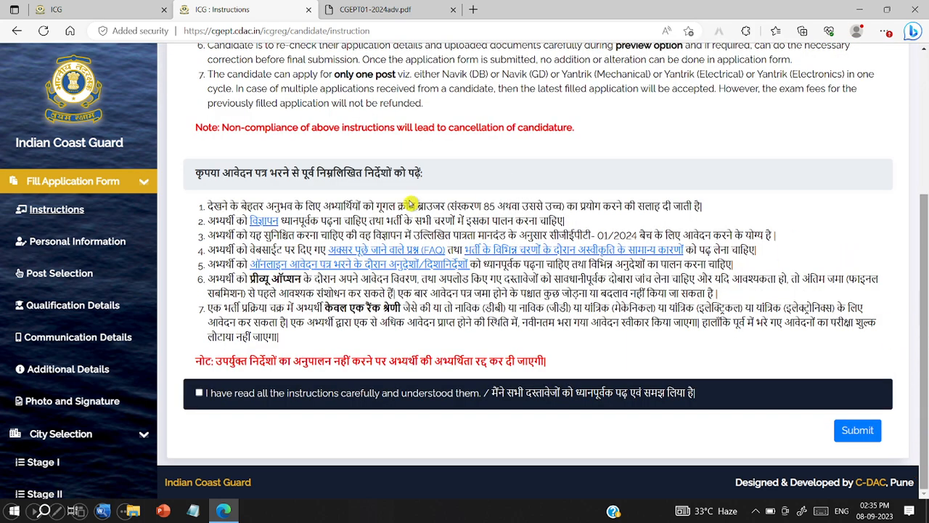
left_click(198, 392)
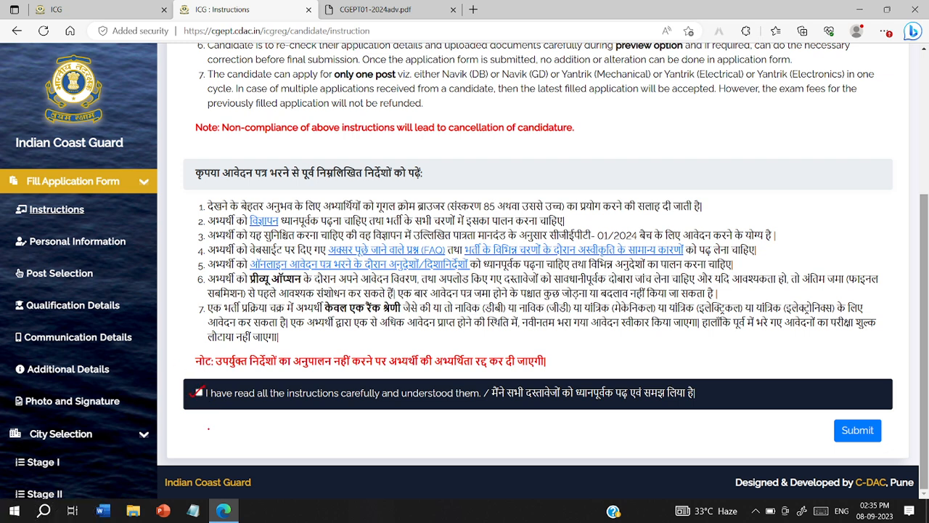
mouse_move(844, 415)
left_mouse_down()
mouse_move(857, 454)
mouse_move(835, 410)
left_mouse_up()
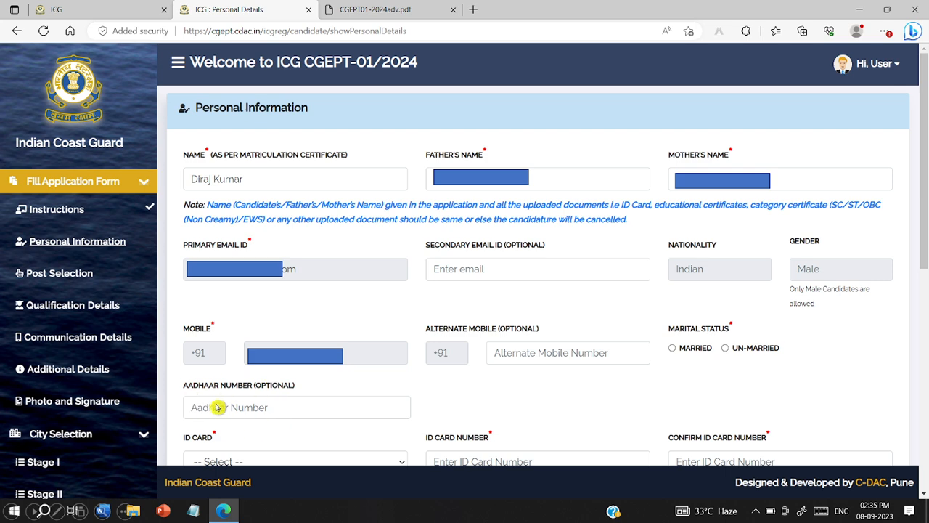
Set the candidate category to Other Backward Class (OBC) (Non-creamy), dismiss the alert, and open the category certificate validity choices
scroll(217, 407, "down", 4)
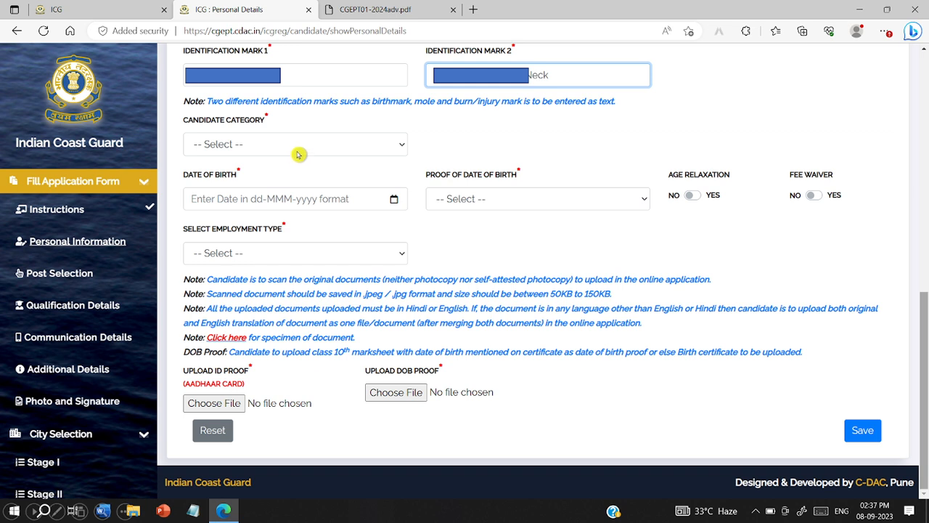
left_click(252, 152)
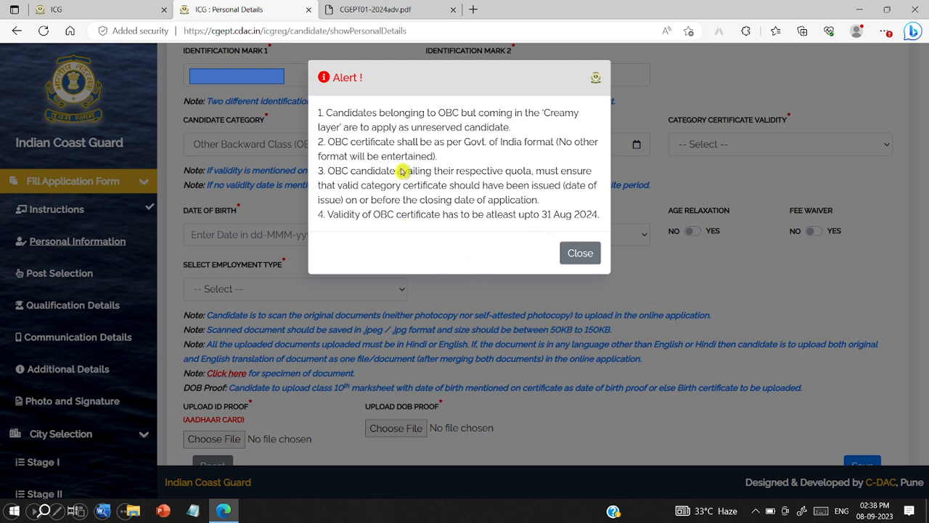
key("Escape")
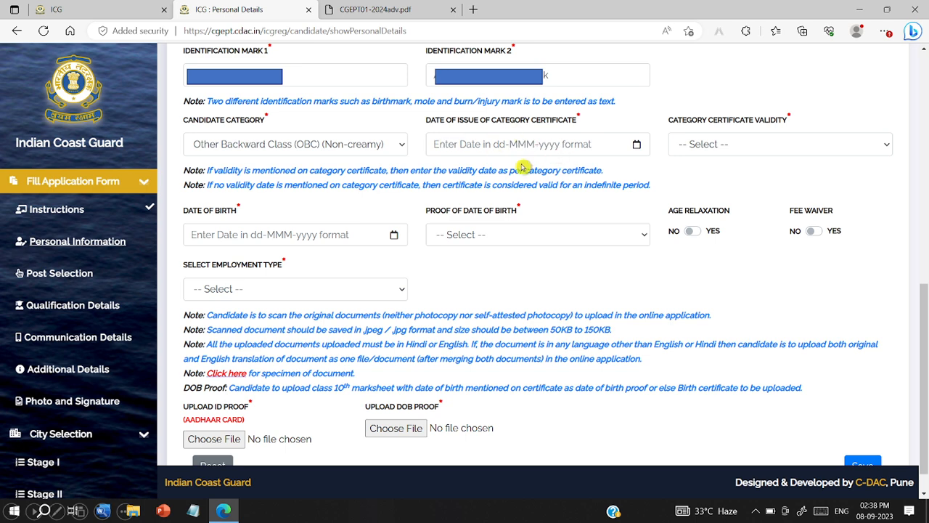
left_click(732, 149)
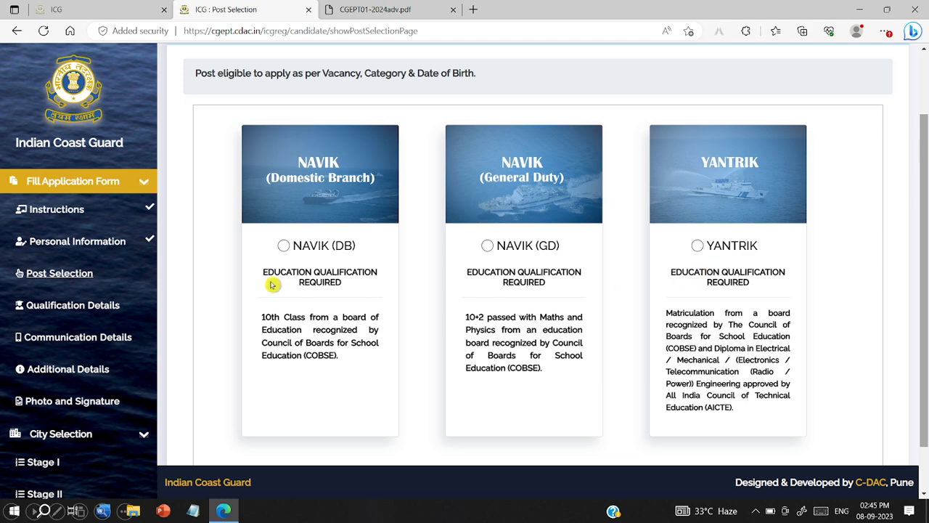
Choose NAVIK (GD) as the post to apply for and save the selection
left_click(535, 314)
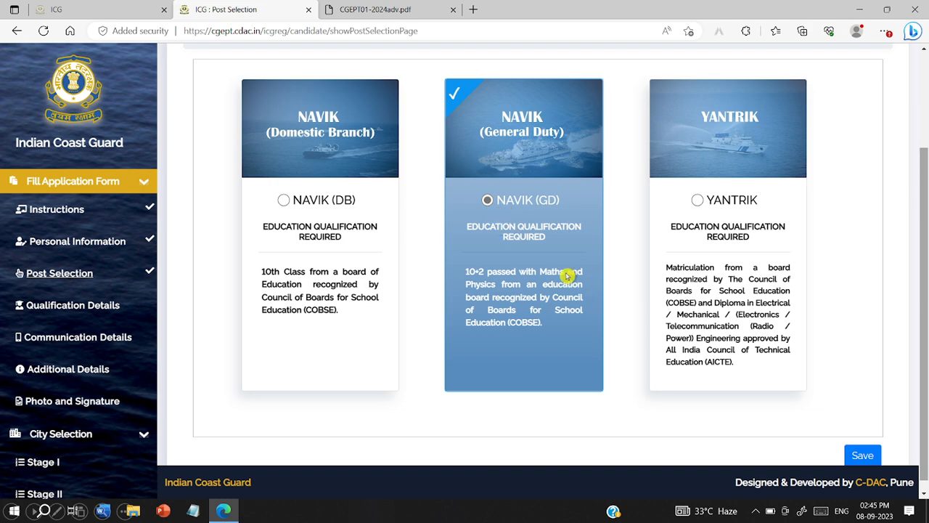
left_click(864, 455)
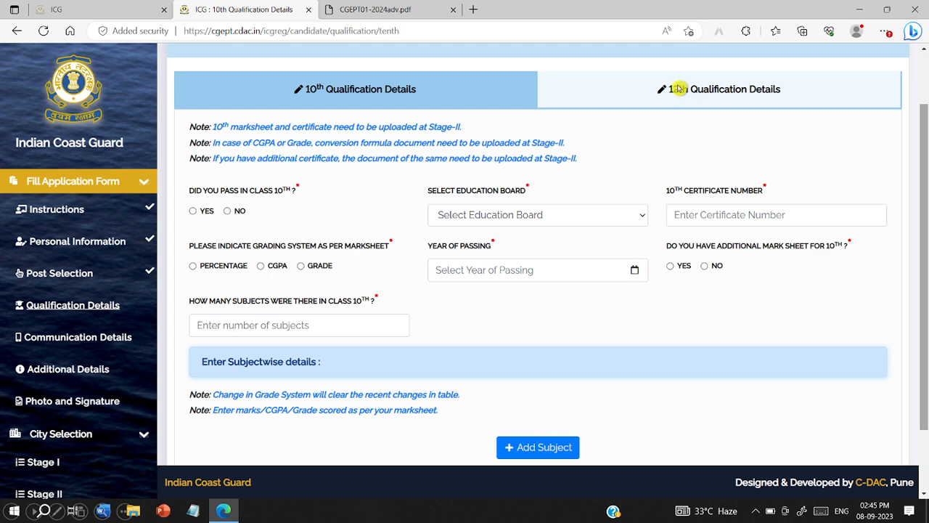
Zoom the qualification page out, point out the 12th Qualification Details, and acknowledge the saved 10th qualification details
key("ctrl+minus")
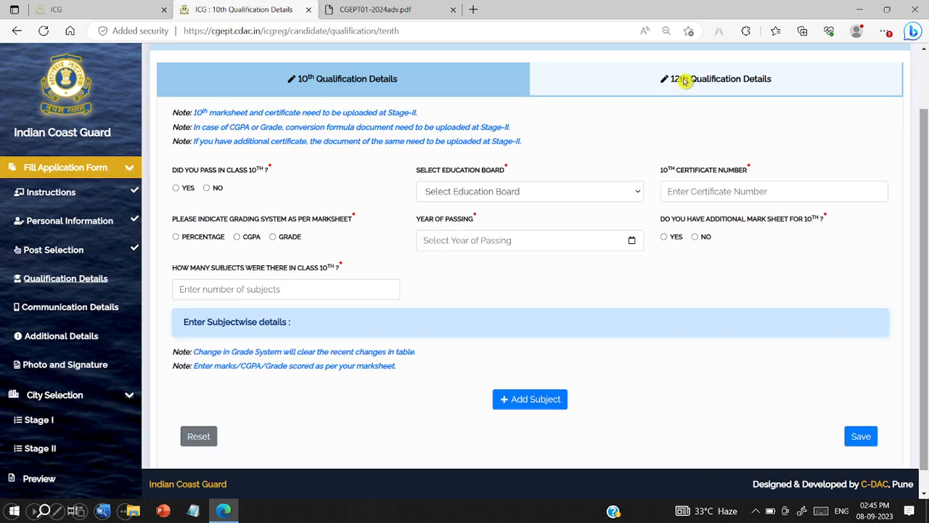
left_click(683, 81)
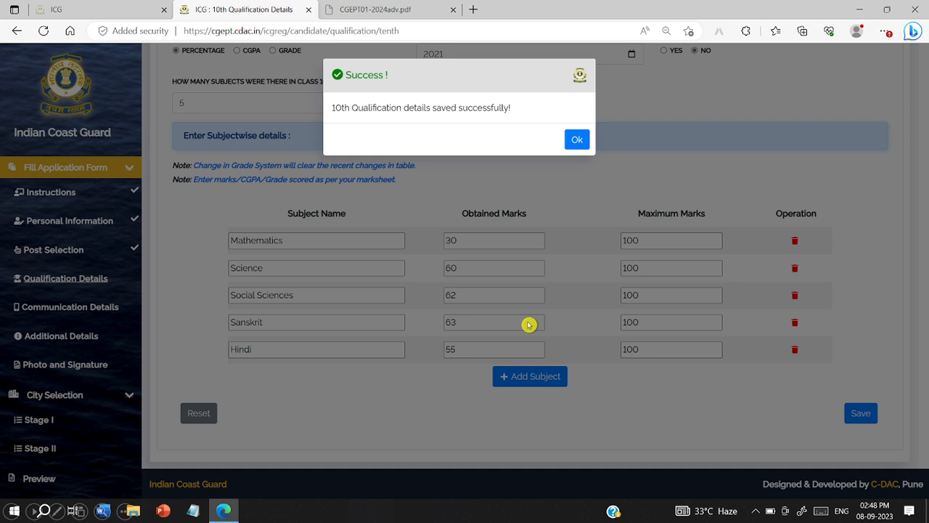
key("Return")
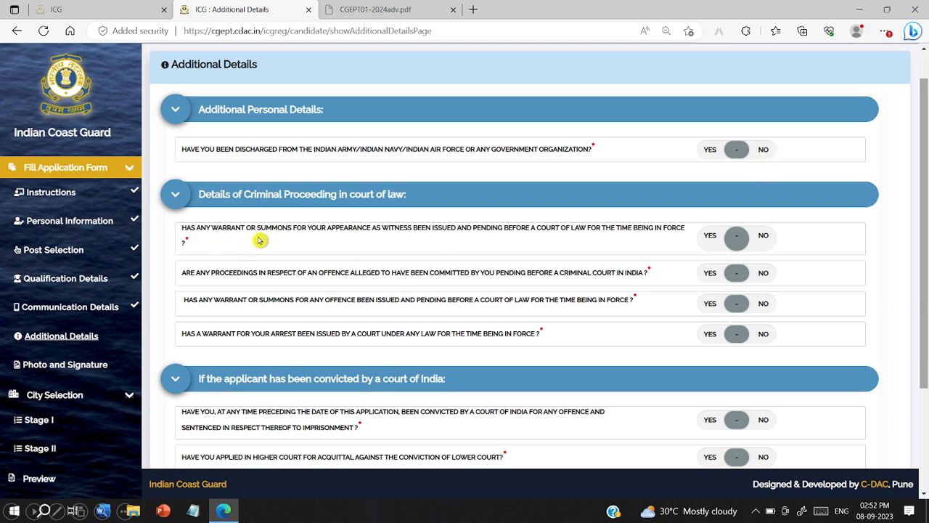
Review the Additional Details questions on discharge, criminal proceedings, convictions and debarment, and submit the page
scroll(254, 241, "down", 2)
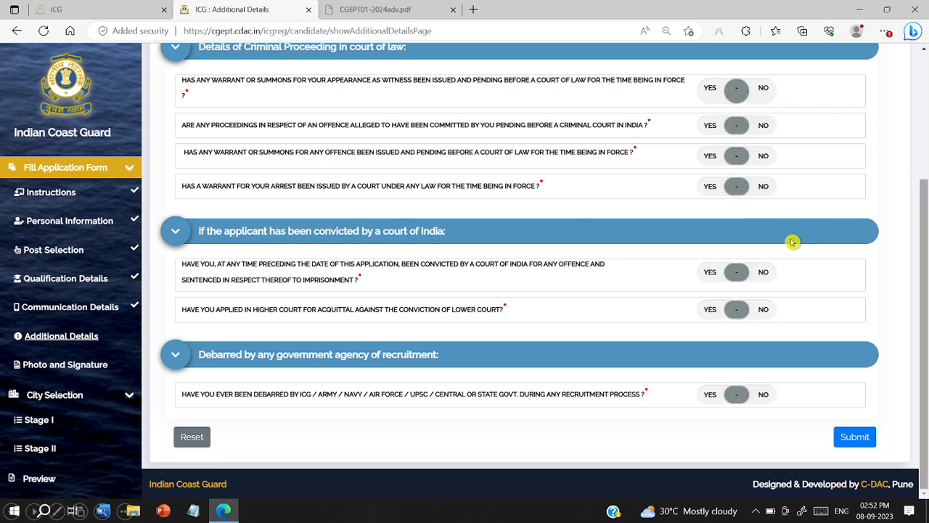
scroll(793, 243, "up", 2)
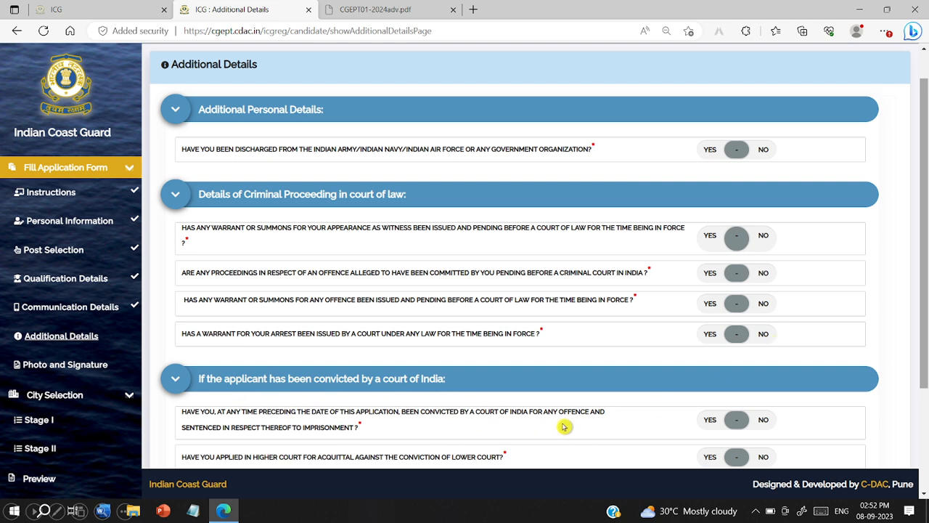
scroll(564, 426, "down", 2)
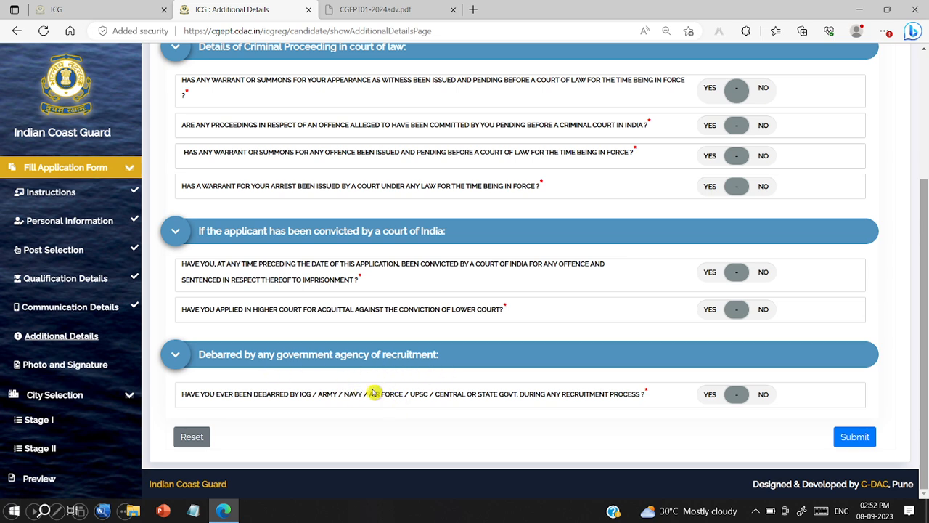
left_click(842, 439)
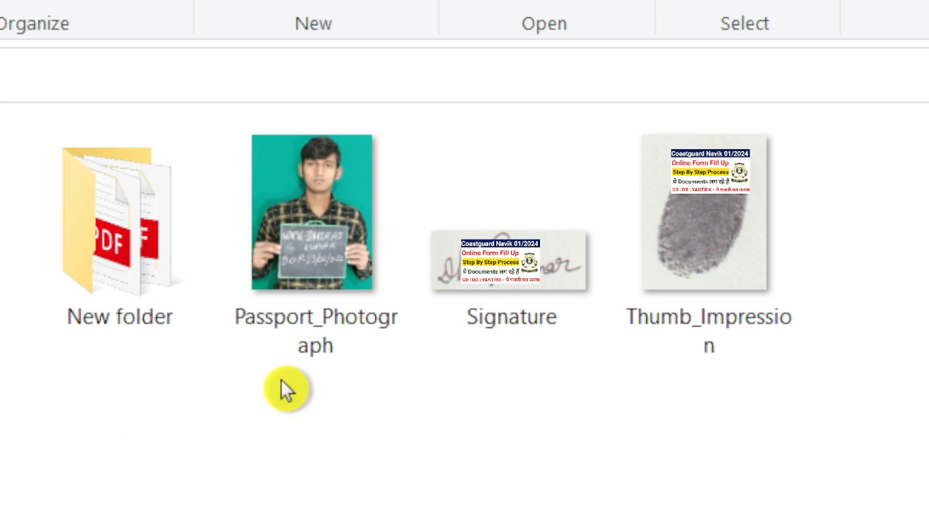
Select the Passport_Photograph image in the documents folder and open its file name for editing
left_click(304, 293)
double_click(303, 293)
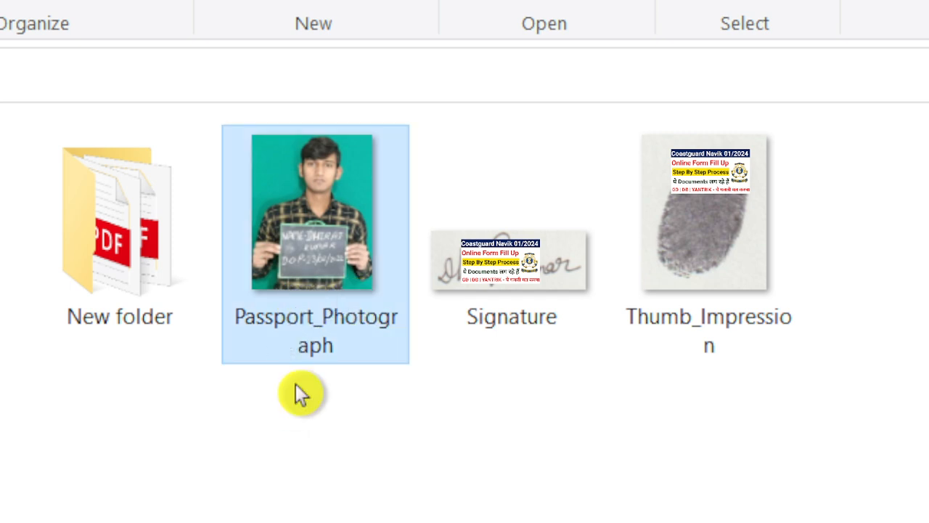
key("F2")
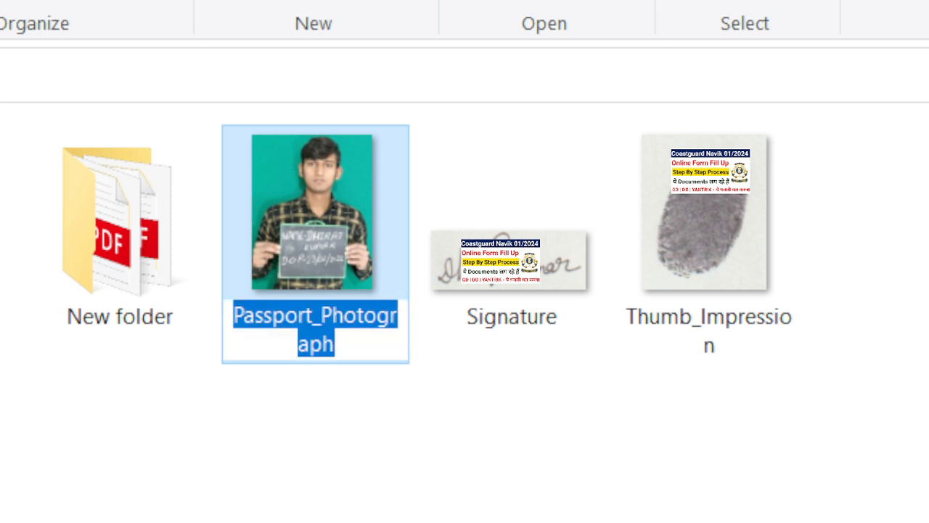
left_click(354, 346)
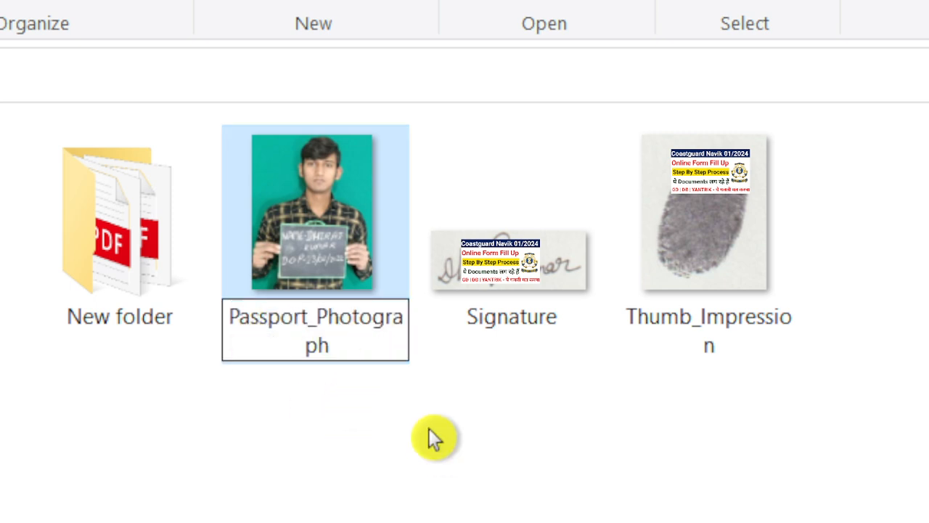
left_click(325, 379)
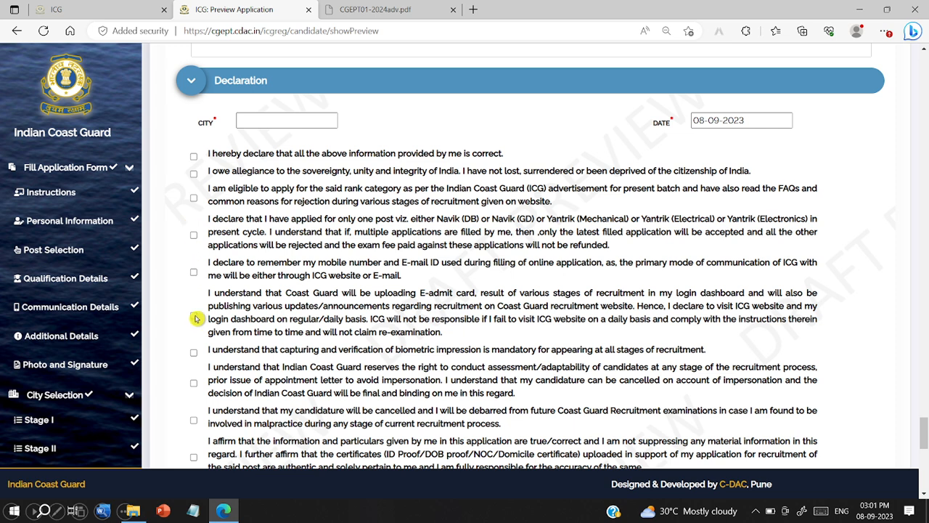
Save the application preview with its declaration and print-preview answers, and confirm the details
scroll(196, 318, "down", 10)
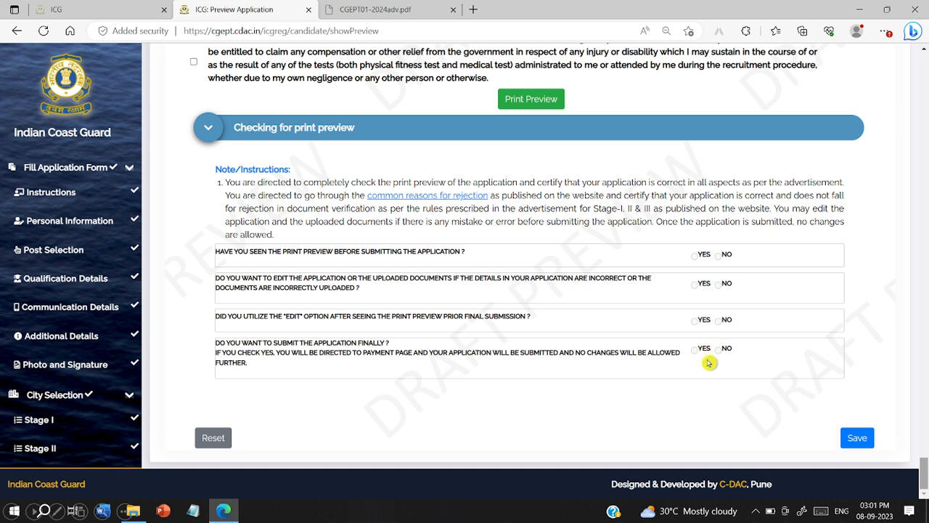
left_click(857, 437)
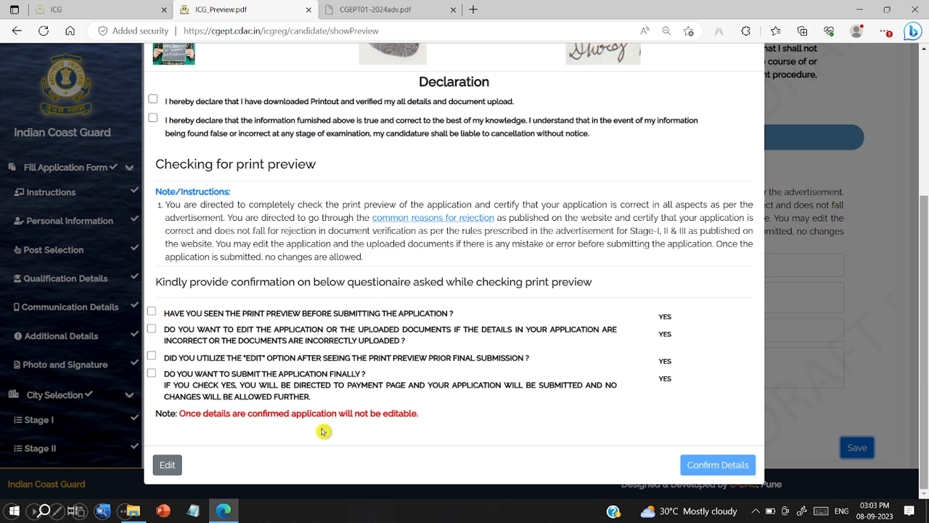
left_click(721, 466)
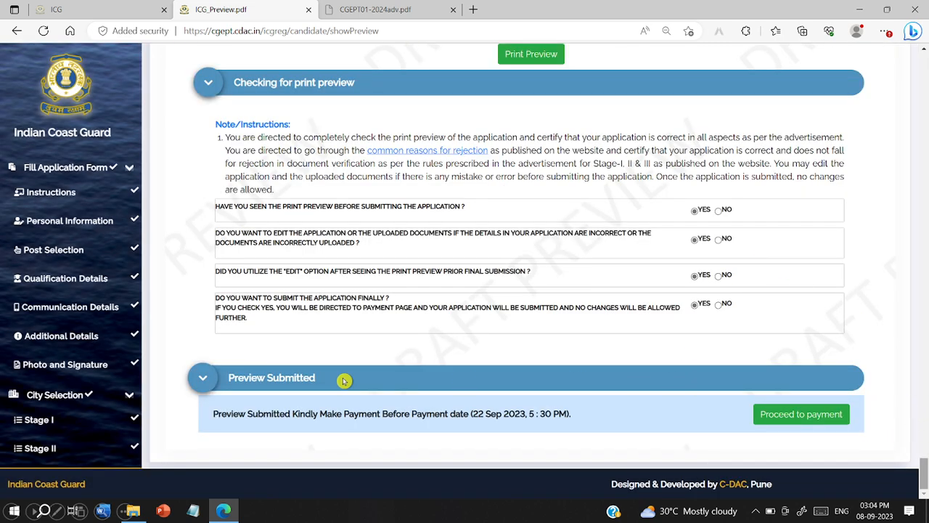
Proceed to the application fee payment and choose Unified Payment Interface (UPI) with the Other UPI option
left_click(799, 416)
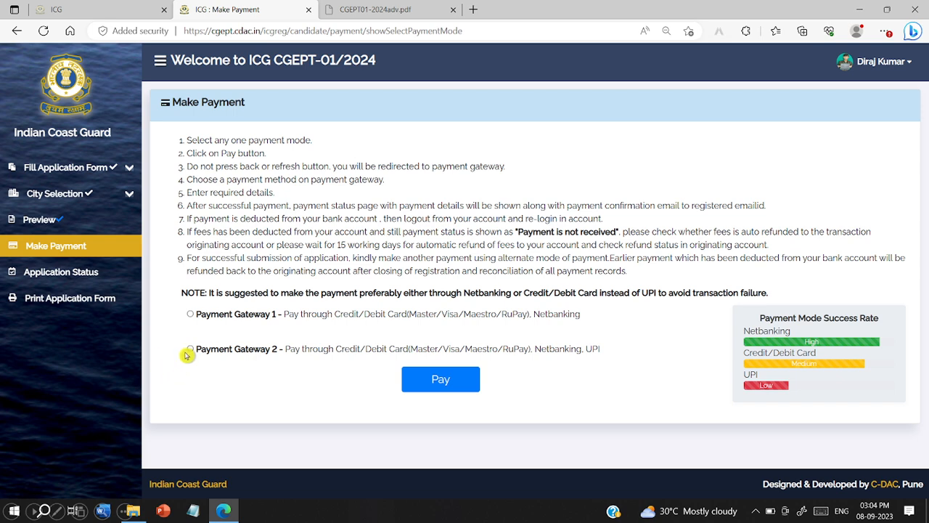
left_click(440, 380)
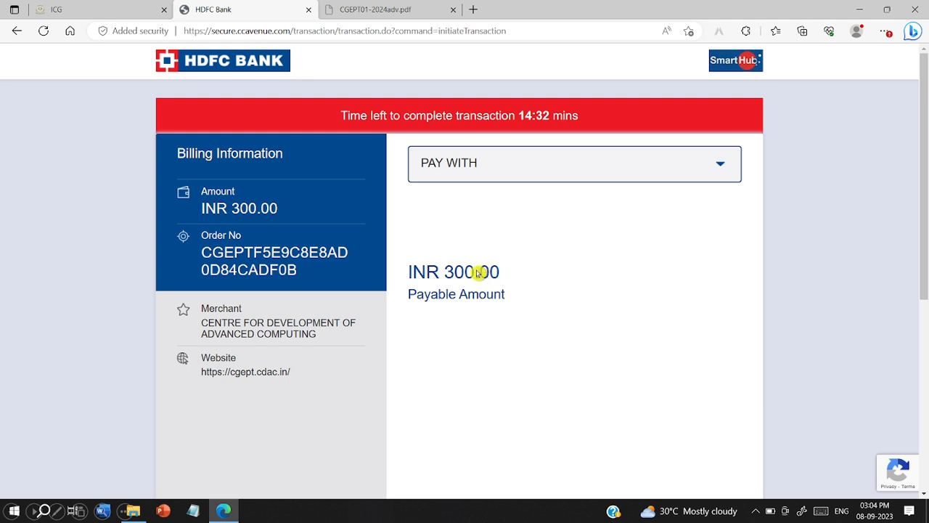
left_click(487, 171)
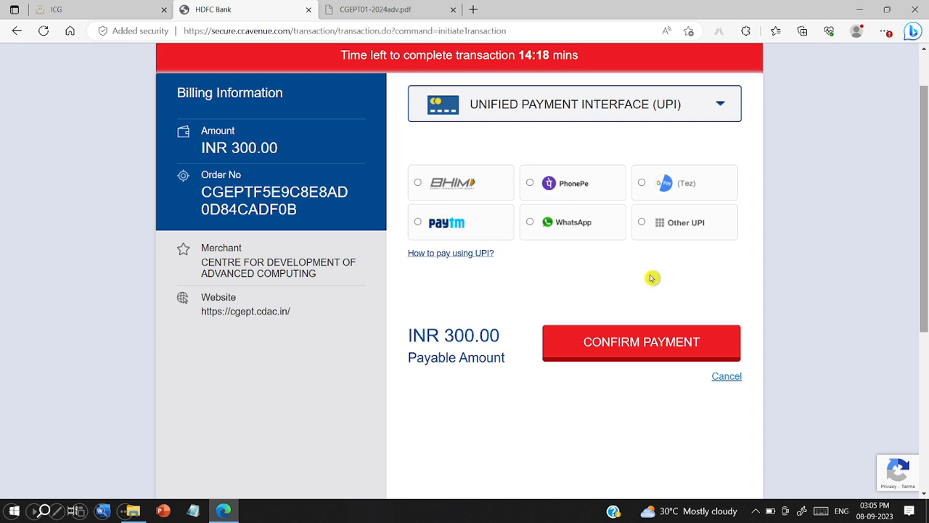
left_click(643, 226)
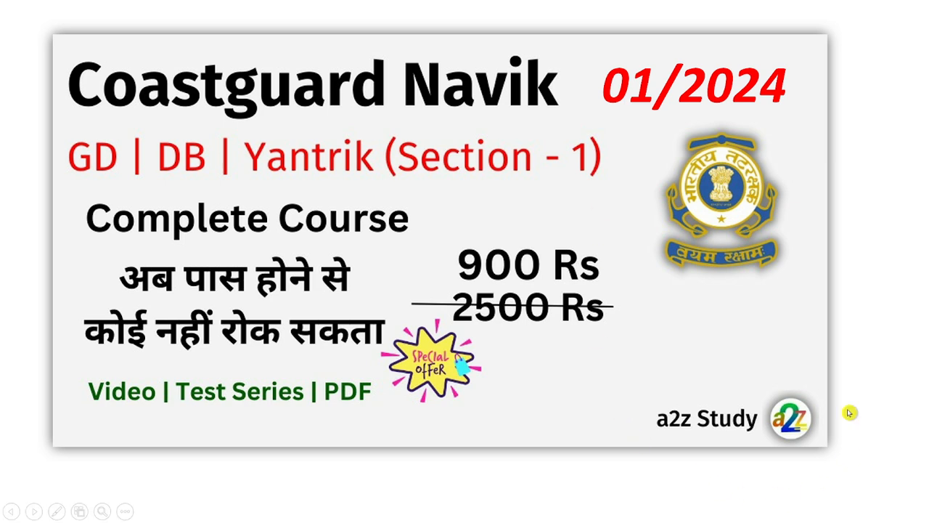
left_click(449, 303)
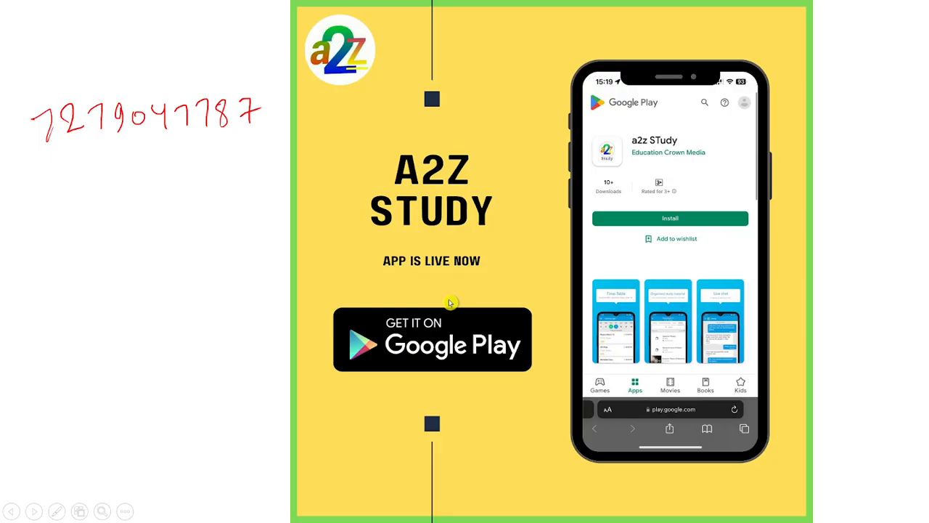